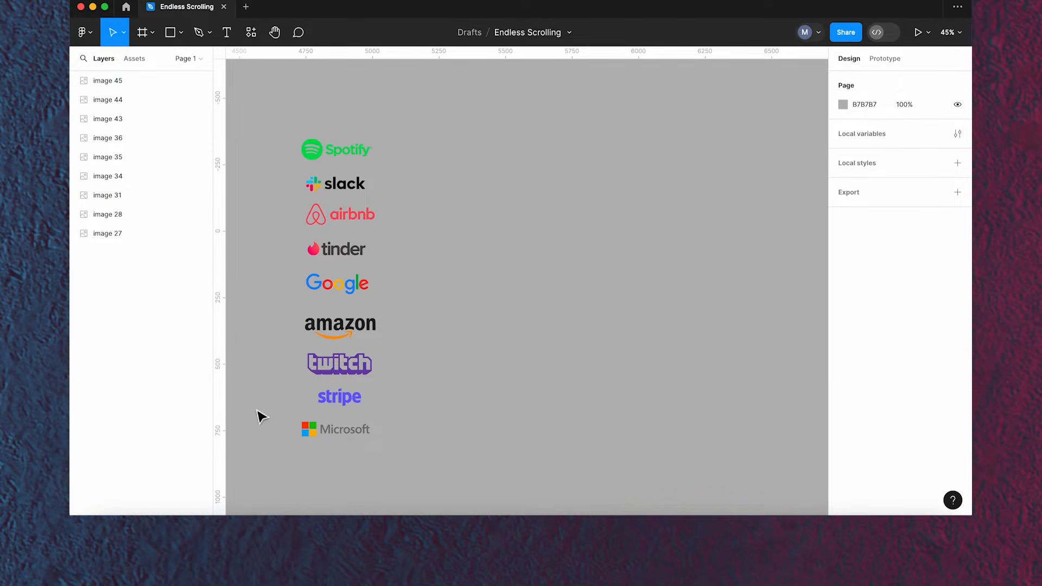
- Select all the logo images and wrap them in a horizontal auto layout
drag(284, 119, 409, 488)
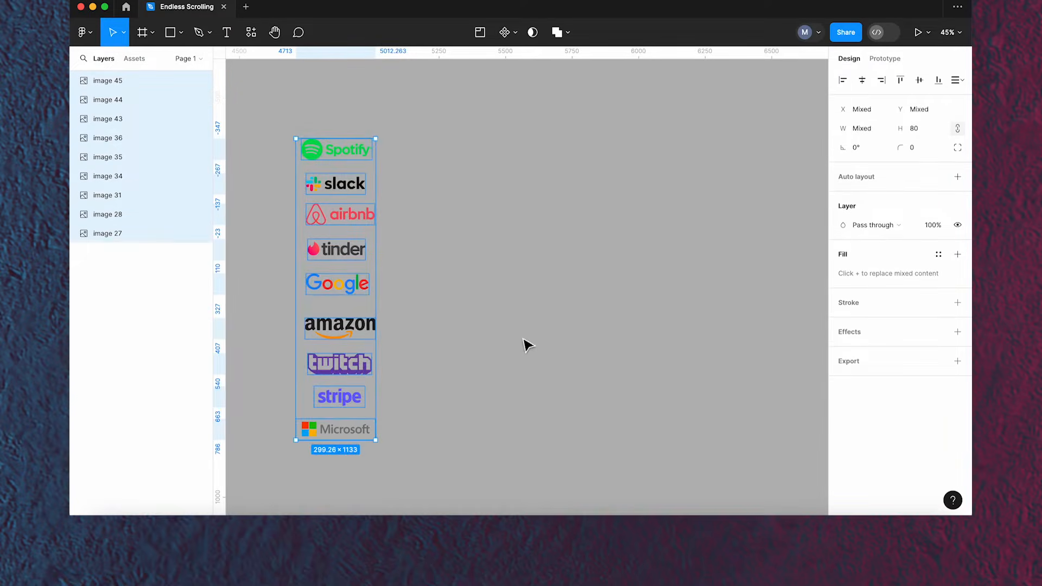
click(957, 178)
click(855, 255)
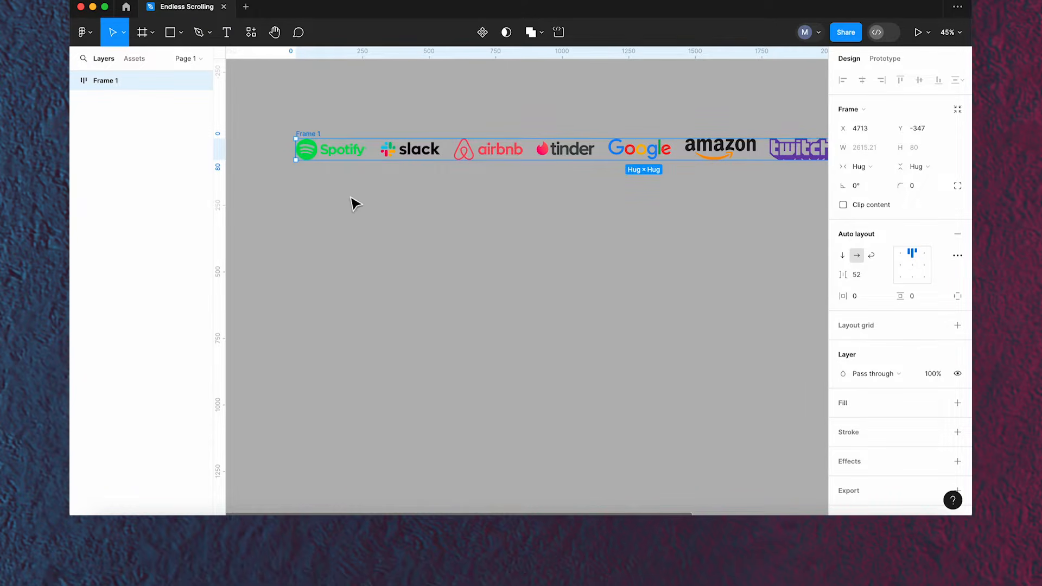
- Set the auto layout gap to 80 and align the logos to the vertical centre
scroll(353, 203, down, 5)
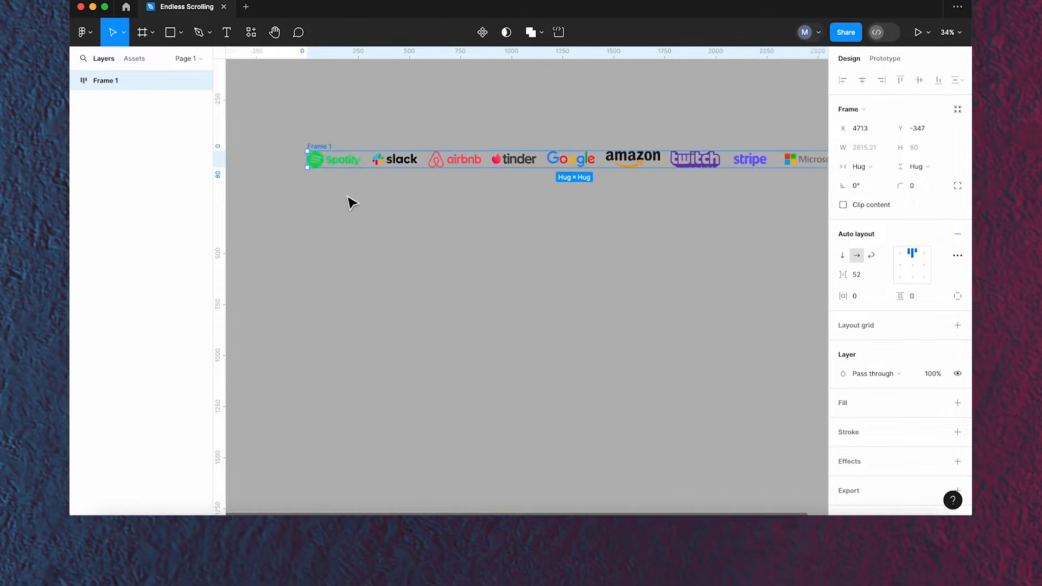
click(870, 283)
key(Return)
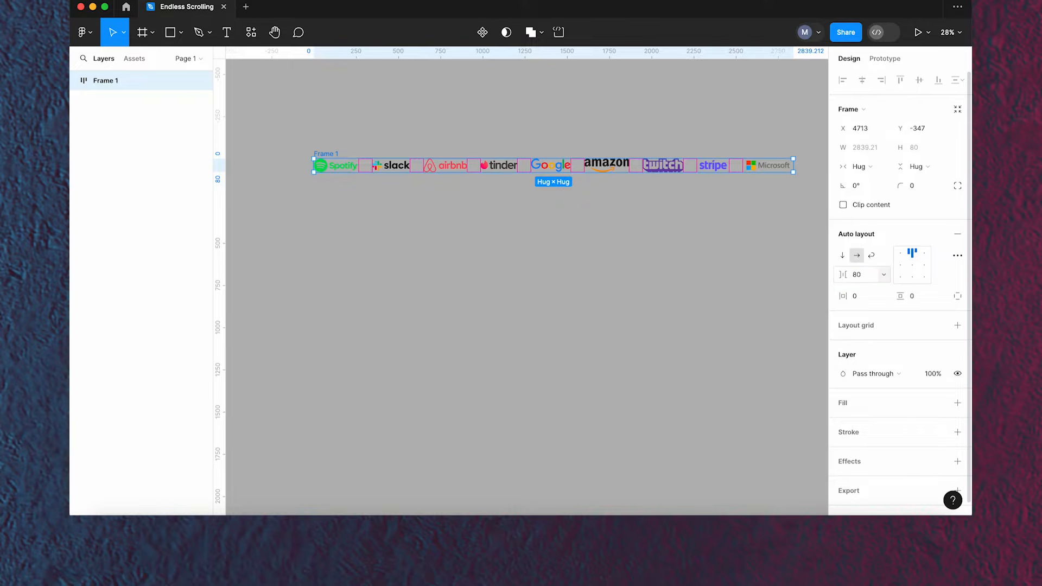
click(900, 265)
click(480, 214)
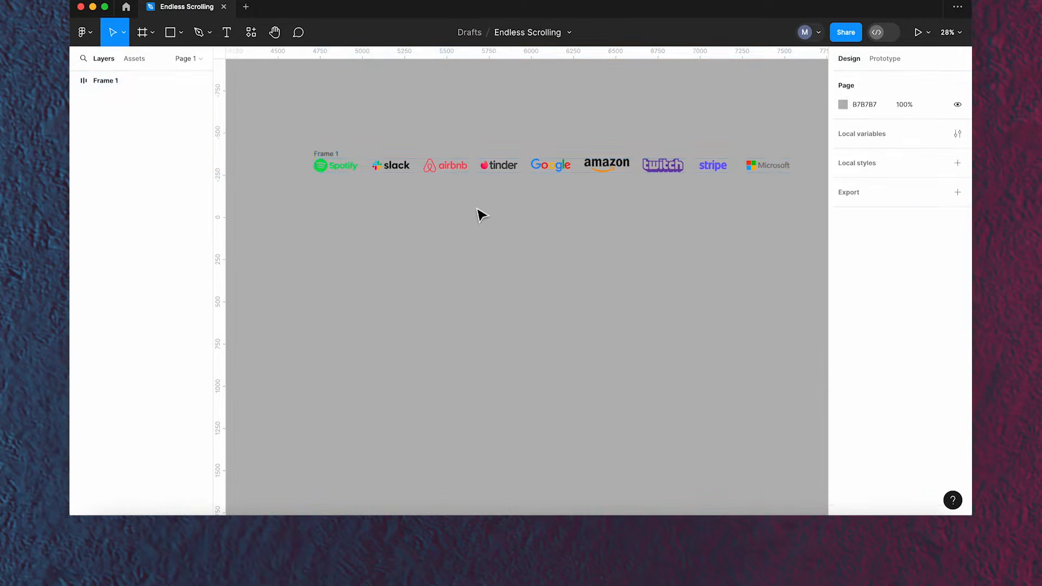
- Create a 1440×1024 Desktop frame and place it below the logo row
click(152, 38)
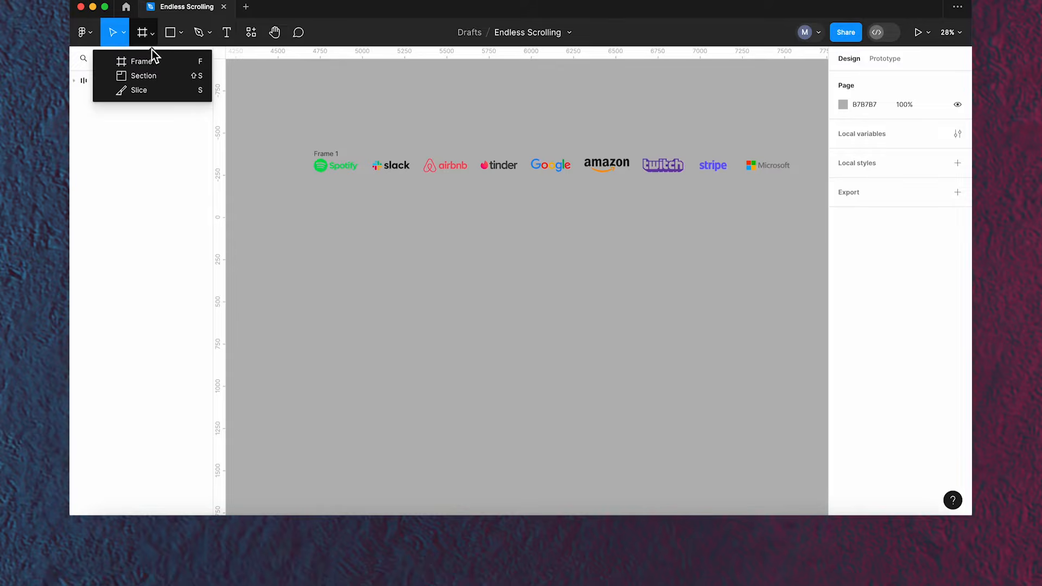
click(151, 61)
click(883, 215)
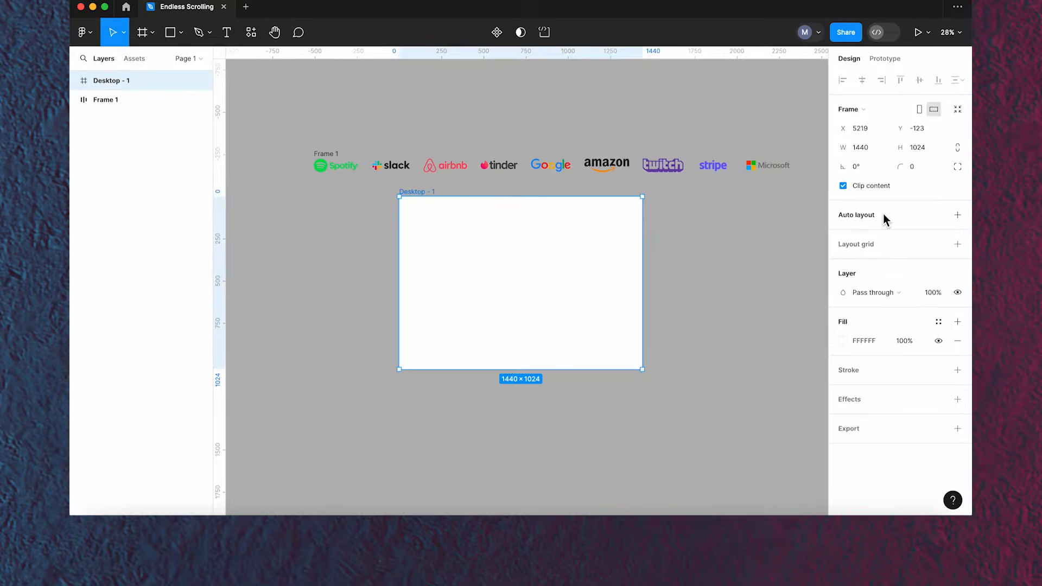
drag(414, 198, 330, 221)
click(644, 247)
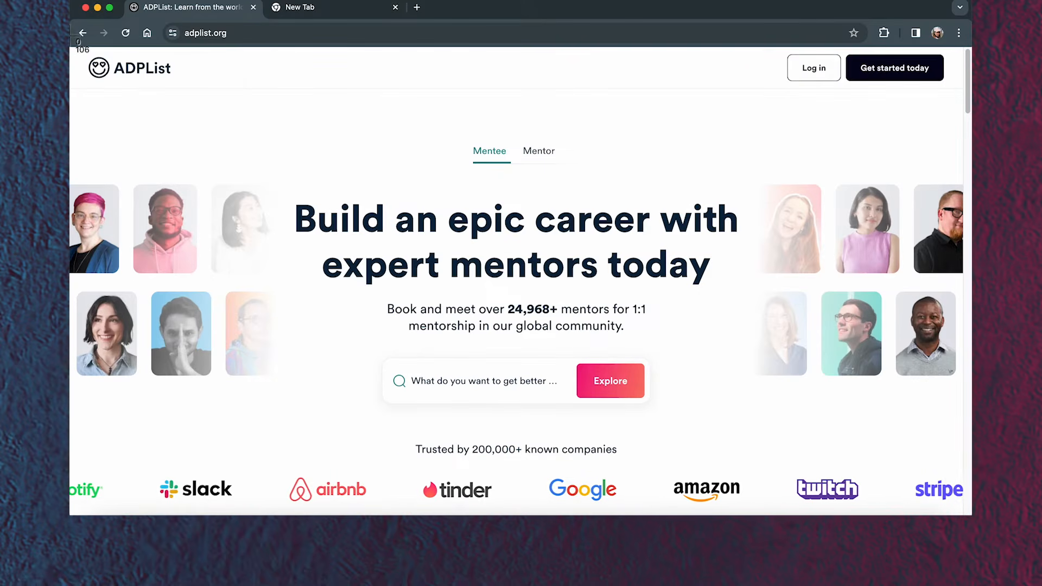
- Capture a screenshot of the ADPList landing page in the browser and paste it into the desktop frame
drag(71, 45, 971, 514)
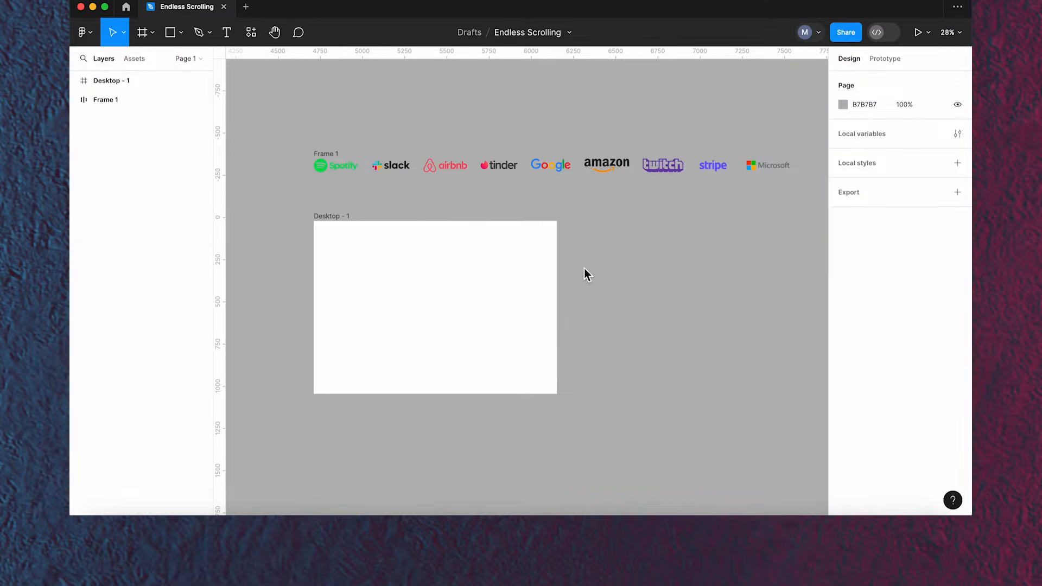
key(super+v)
drag(609, 283, 472, 312)
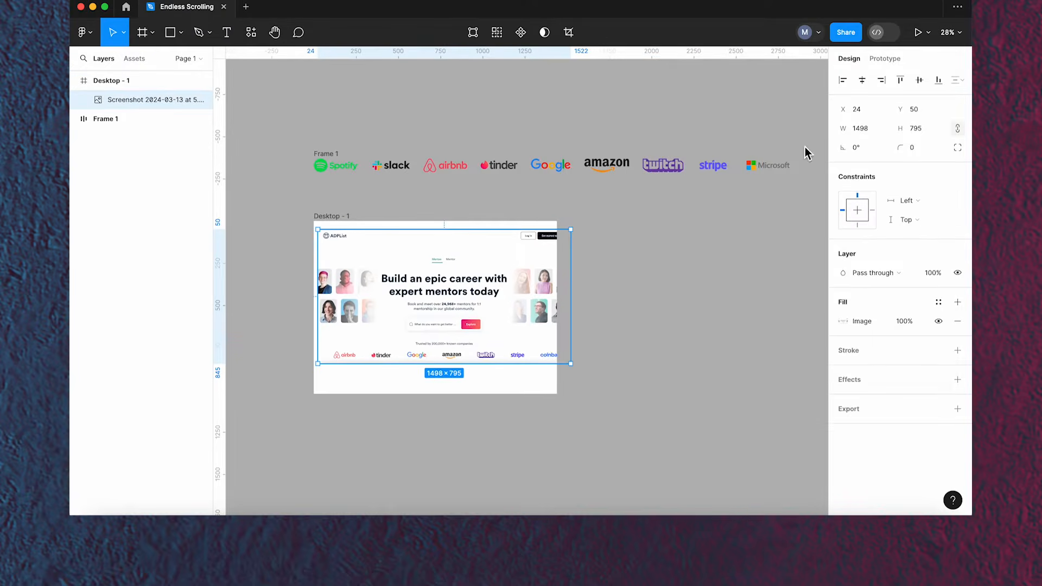
- Set the screenshot's width to 1440
click(861, 132)
drag(879, 134, 835, 134)
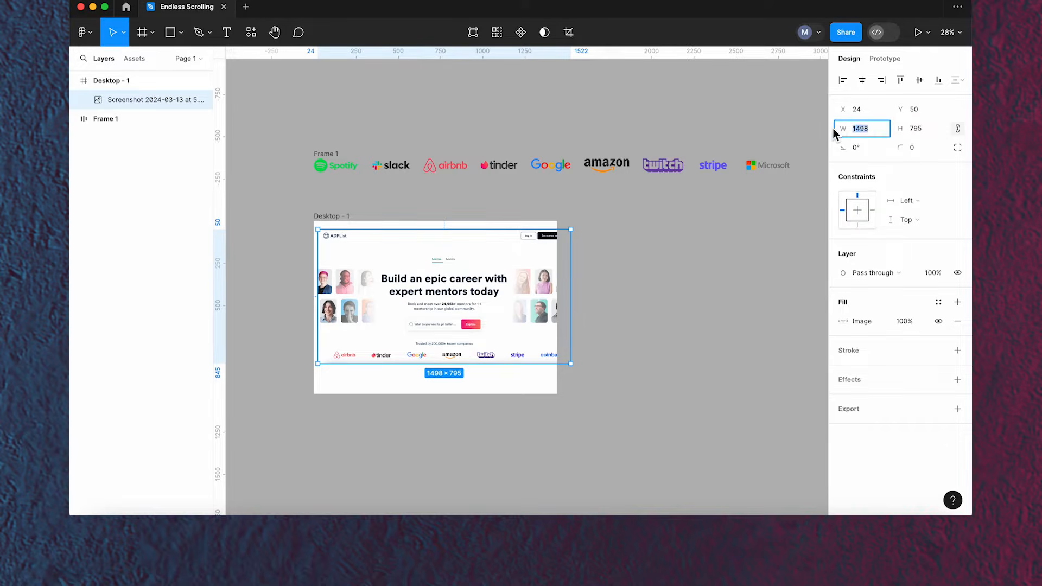
text(1440)
key(Return)
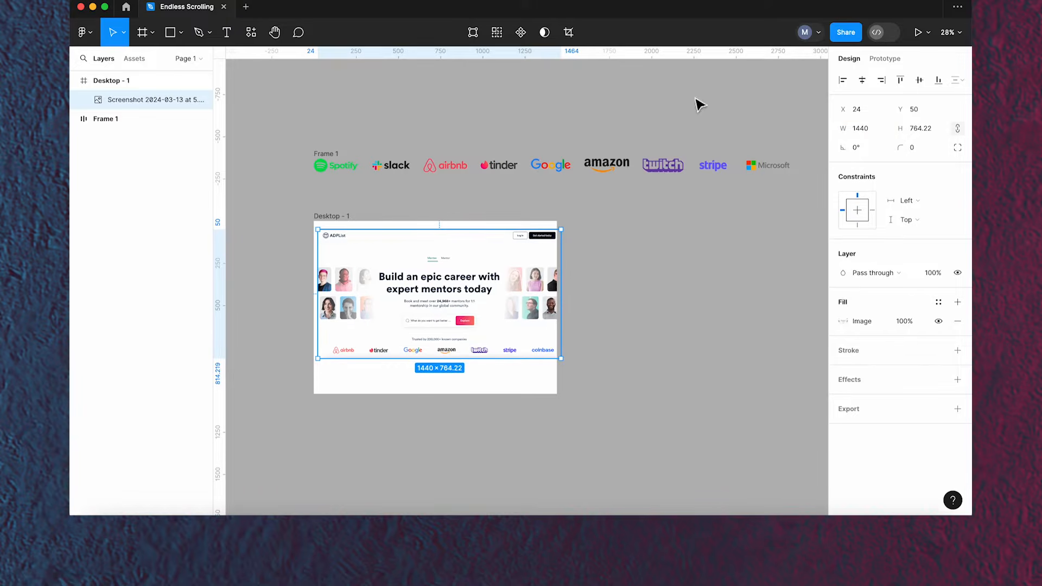
- Align the screenshot to the horizontal centre and top of the desktop frame
click(861, 80)
click(900, 80)
click(607, 291)
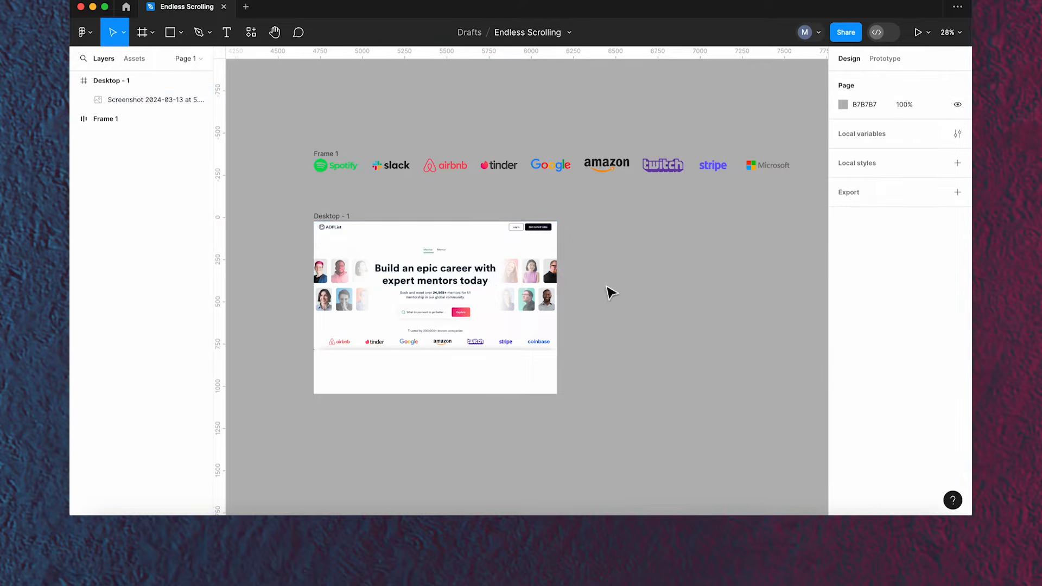
- Move the logo row into the desktop frame below the screenshot
click(342, 162)
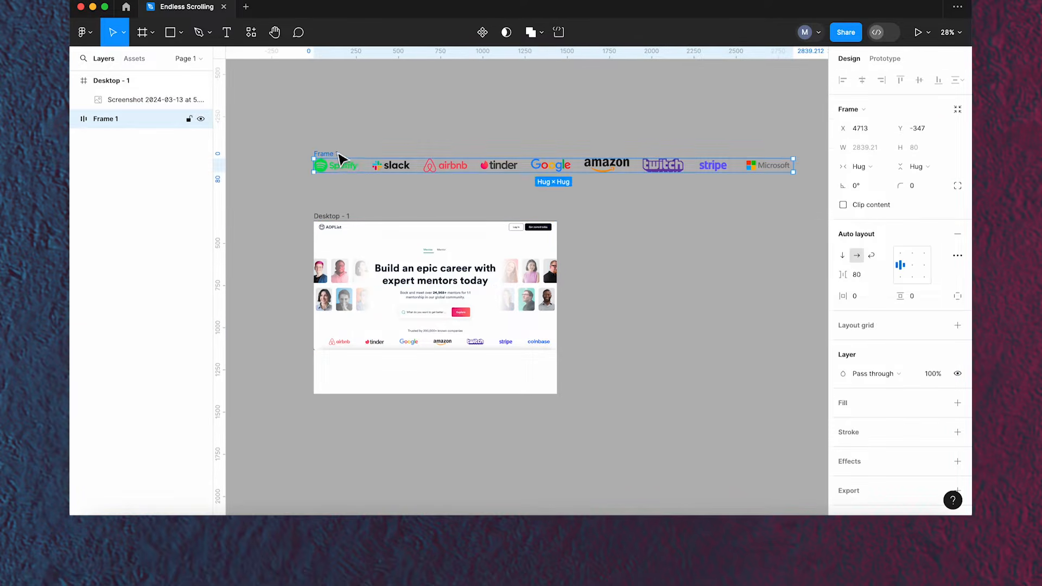
drag(336, 161, 329, 374)
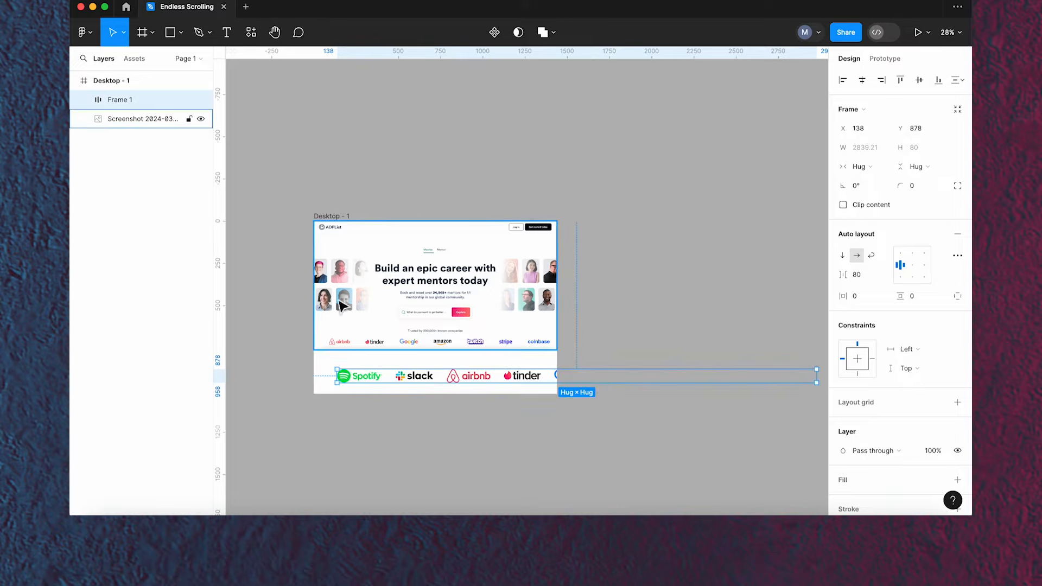
- Turn off Clip content on the desktop frame
click(328, 217)
click(843, 185)
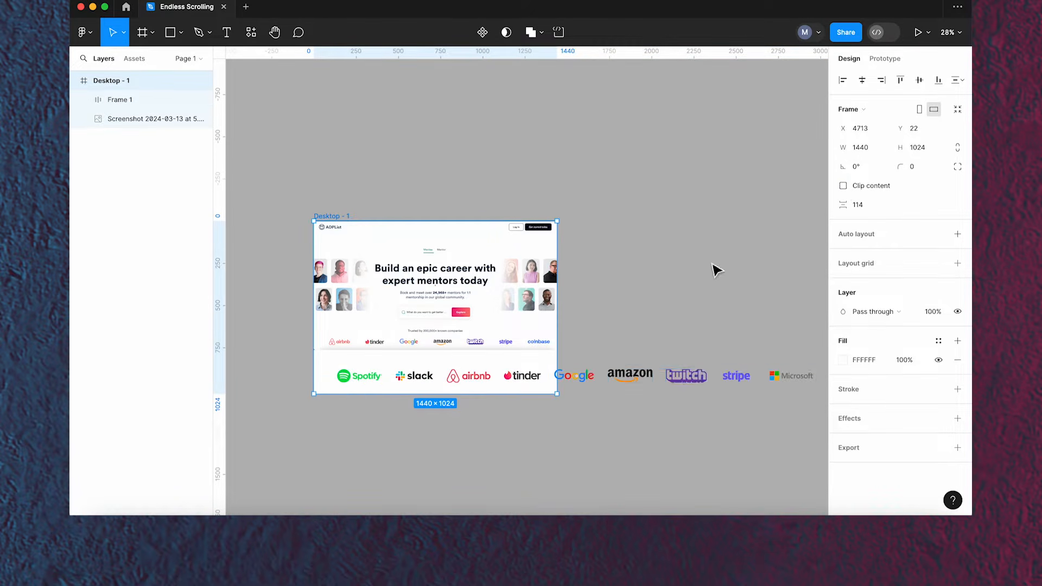
- Shift the logo row left across the frame and set every logo image's height to 40
click(510, 377)
drag(542, 378, 399, 351)
scroll(352, 375, up, 1)
scroll(351, 375, up, 5)
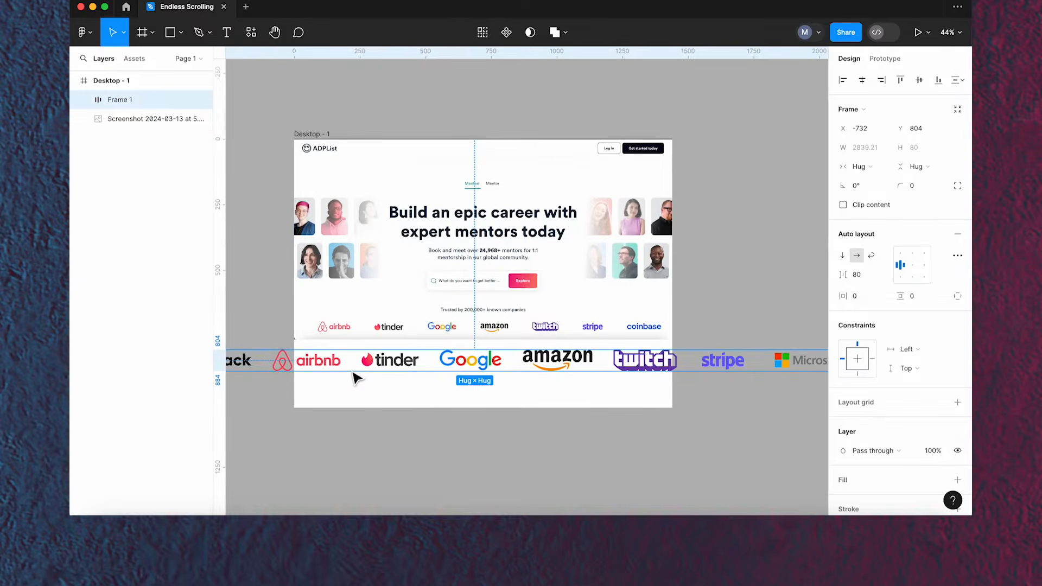
scroll(399, 364, up, 1)
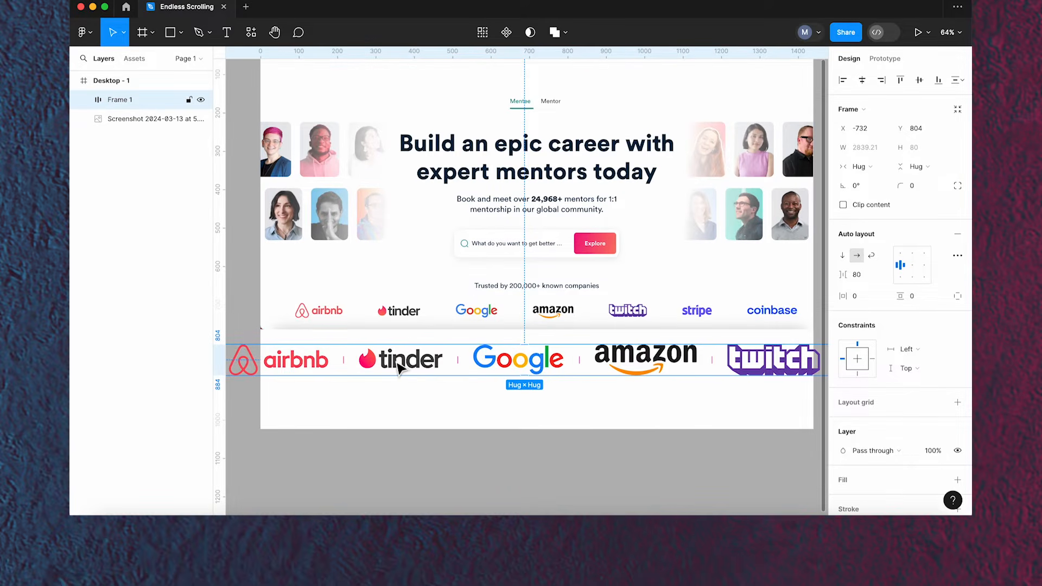
double_click(400, 368)
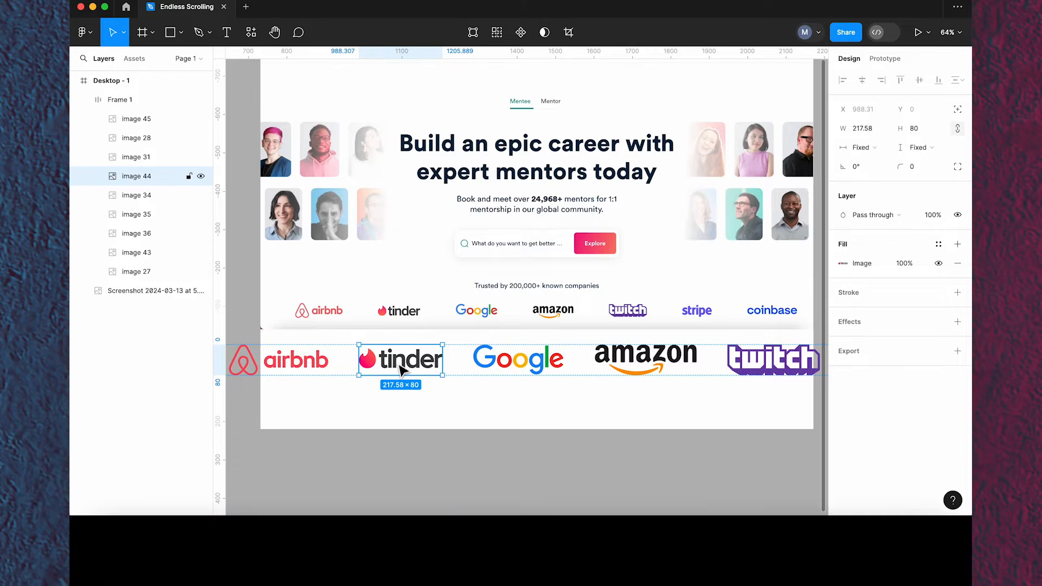
key(super+a)
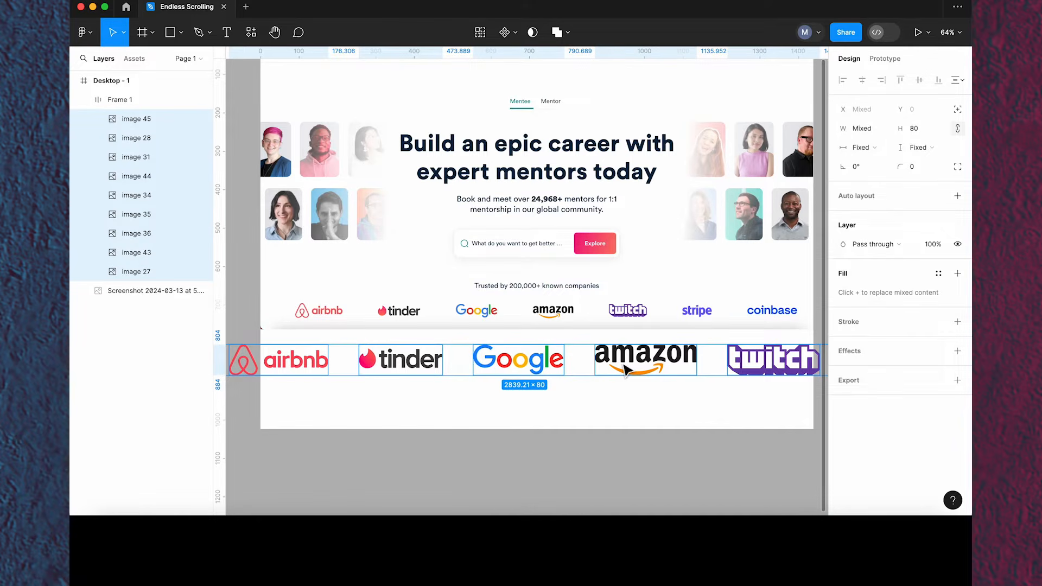
click(923, 132)
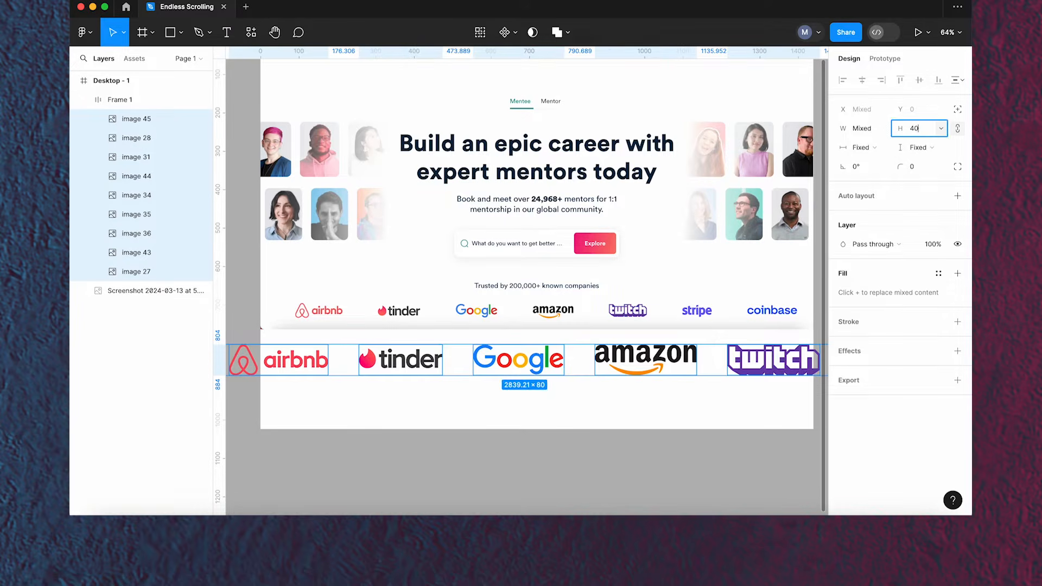
key(Return)
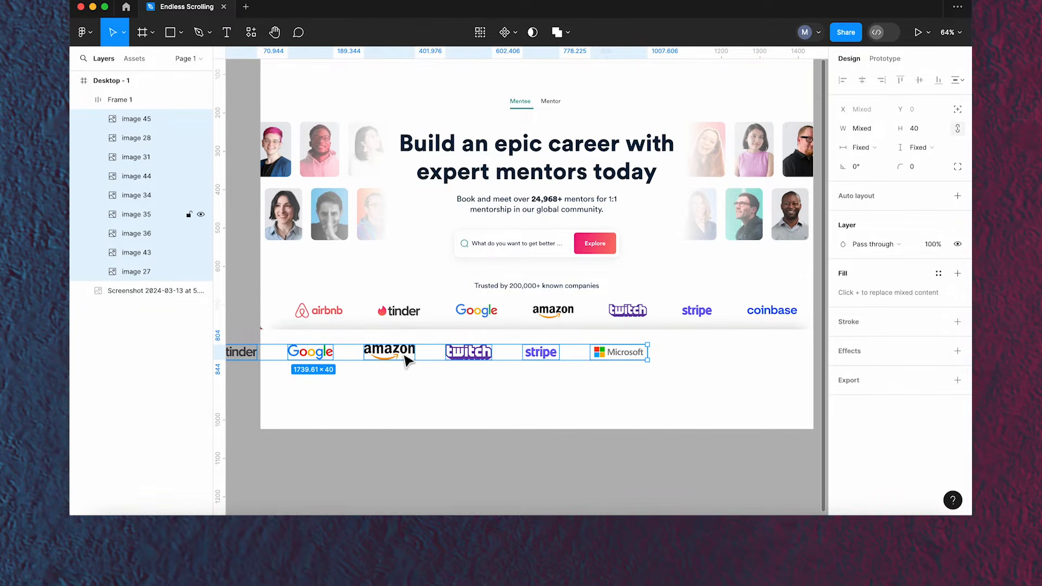
click(434, 361)
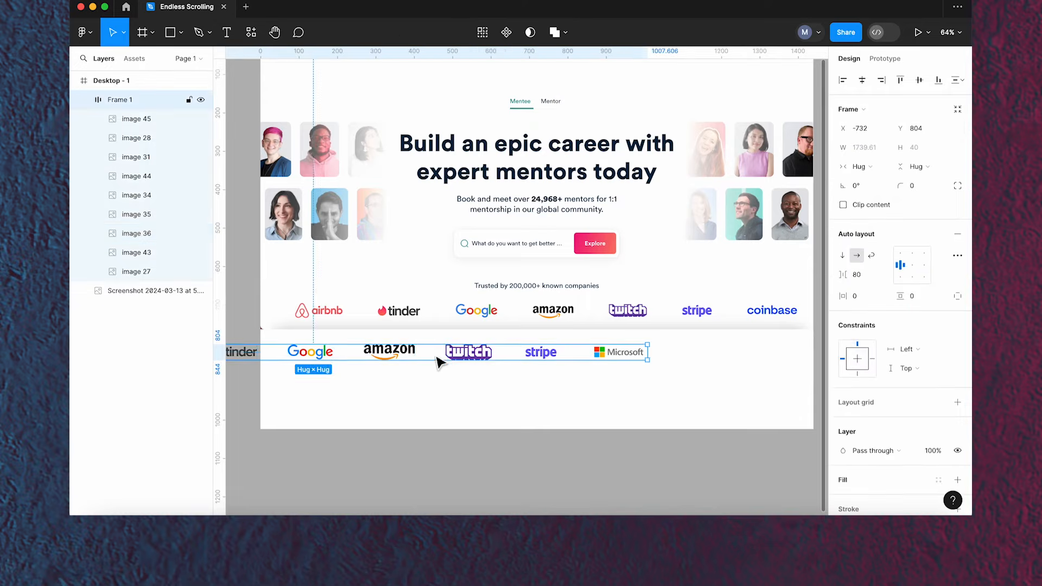
drag(439, 362, 604, 366)
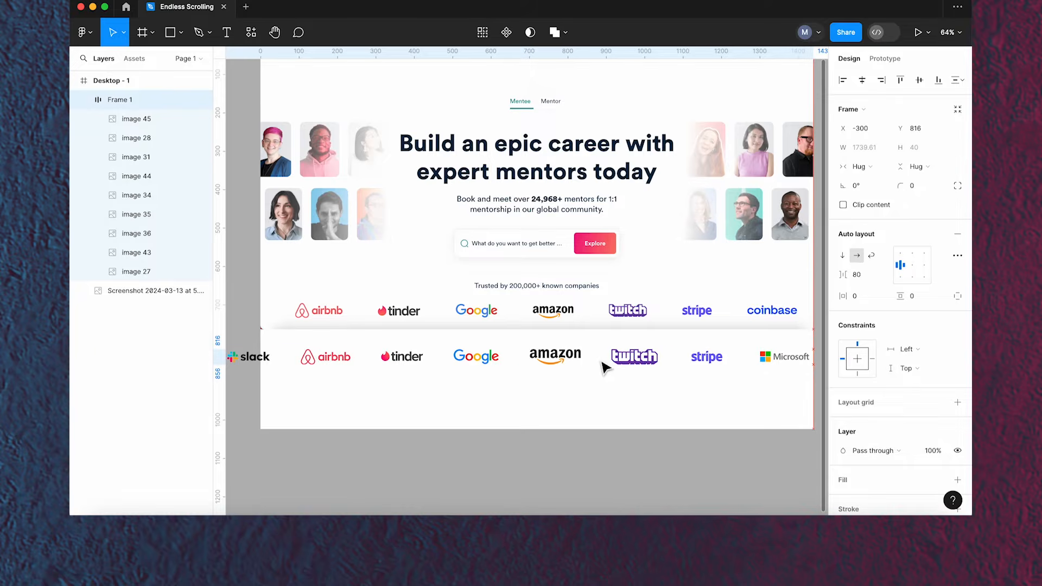
scroll(472, 400, down, 5)
scroll(472, 400, up, 5)
scroll(471, 400, down, 5)
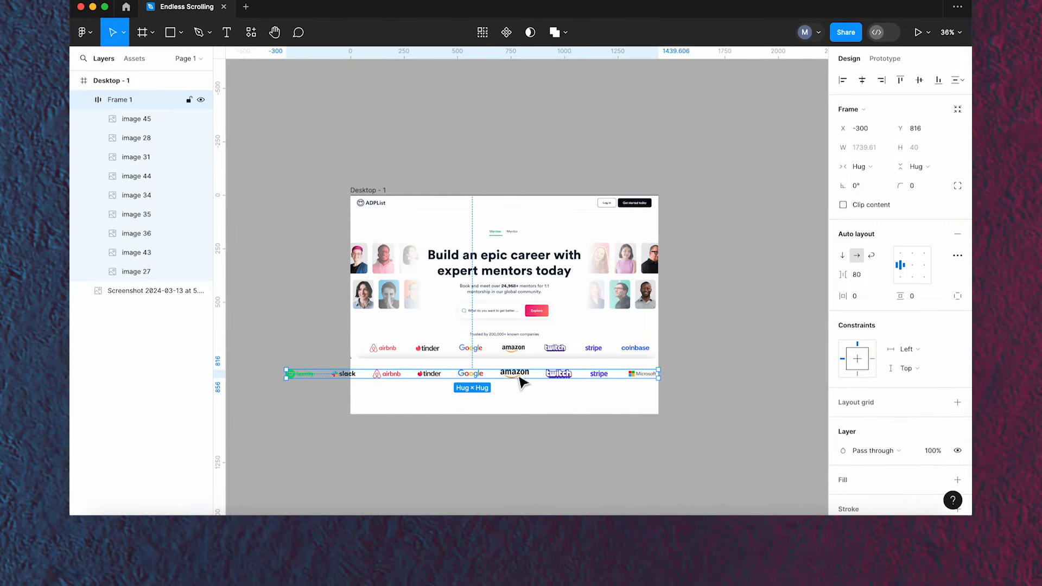
- Move the logo row out of the desktop frame onto the canvas above it
drag(520, 382, 495, 153)
drag(520, 213, 487, 293)
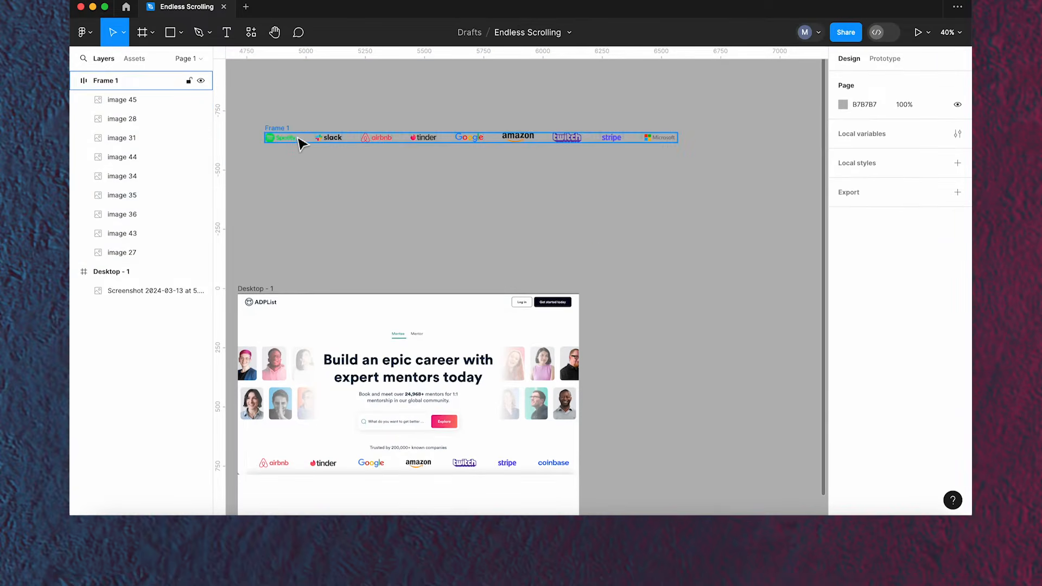
- Select all logo images in the row and duplicate them
click(293, 140)
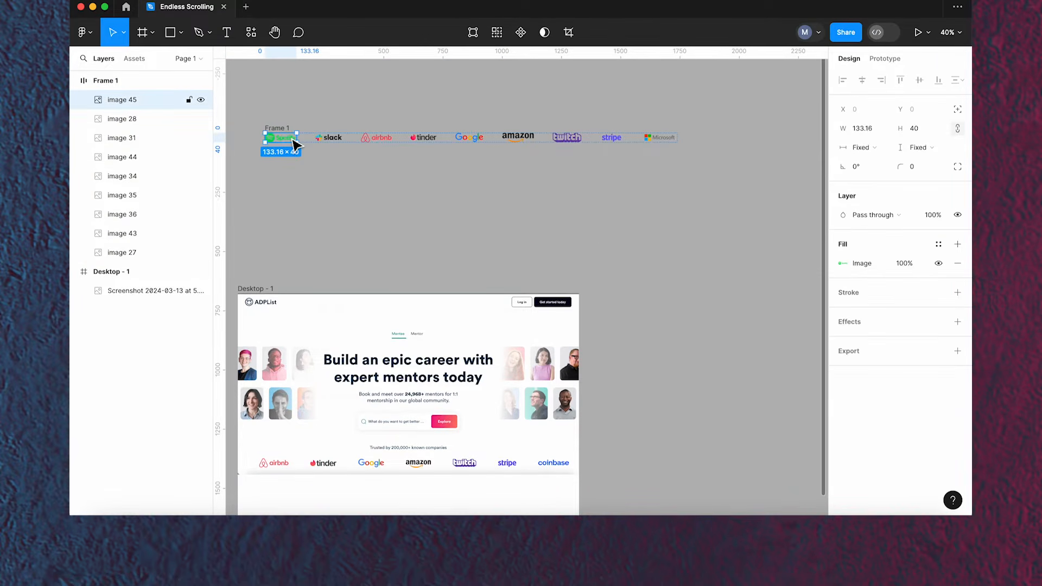
key(super+a)
scroll(459, 163, up, 1)
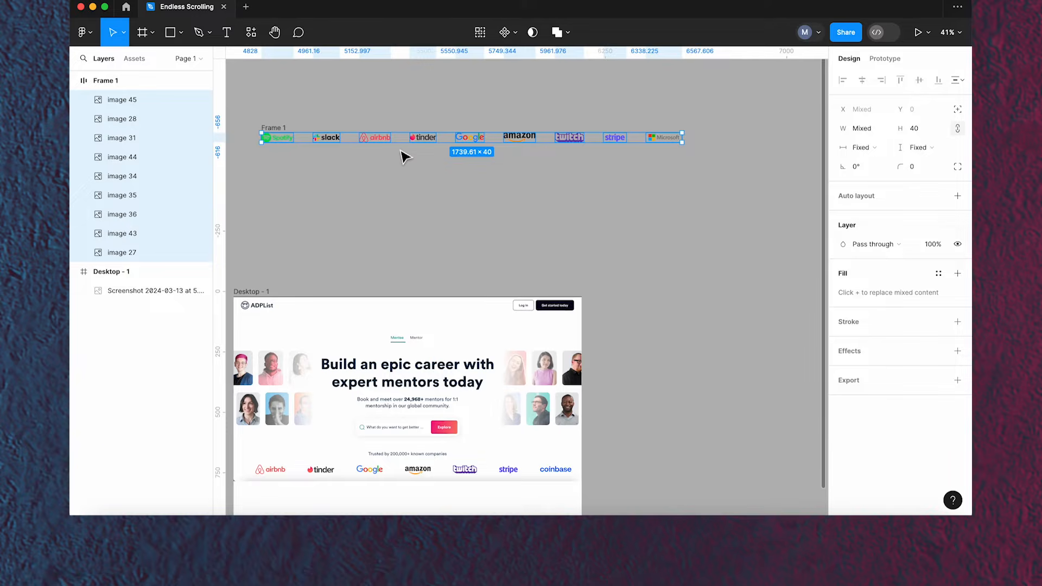
key(super+d)
- Wrap the logo row in a new frame using Frame selection
scroll(403, 150, down, 2)
key(space)
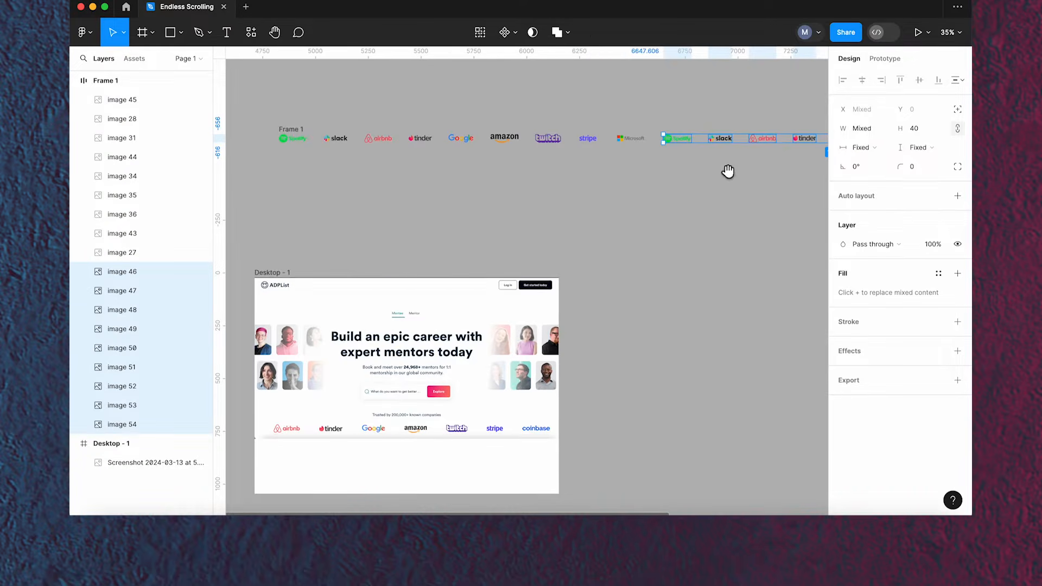
drag(728, 172, 605, 186)
scroll(545, 189, down, 1)
scroll(545, 188, down, 4)
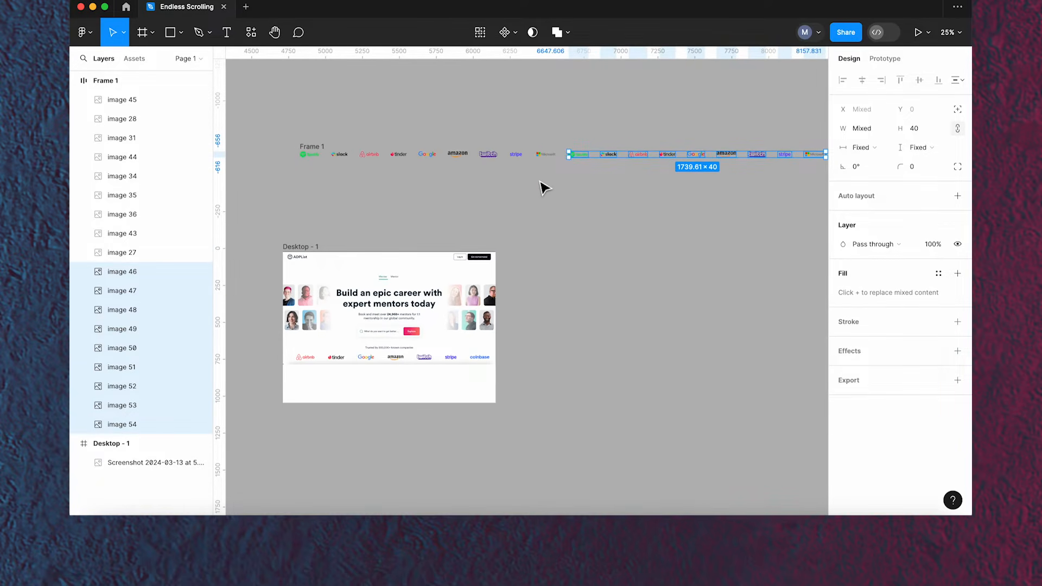
scroll(546, 188, down, 2)
scroll(544, 188, up, 4)
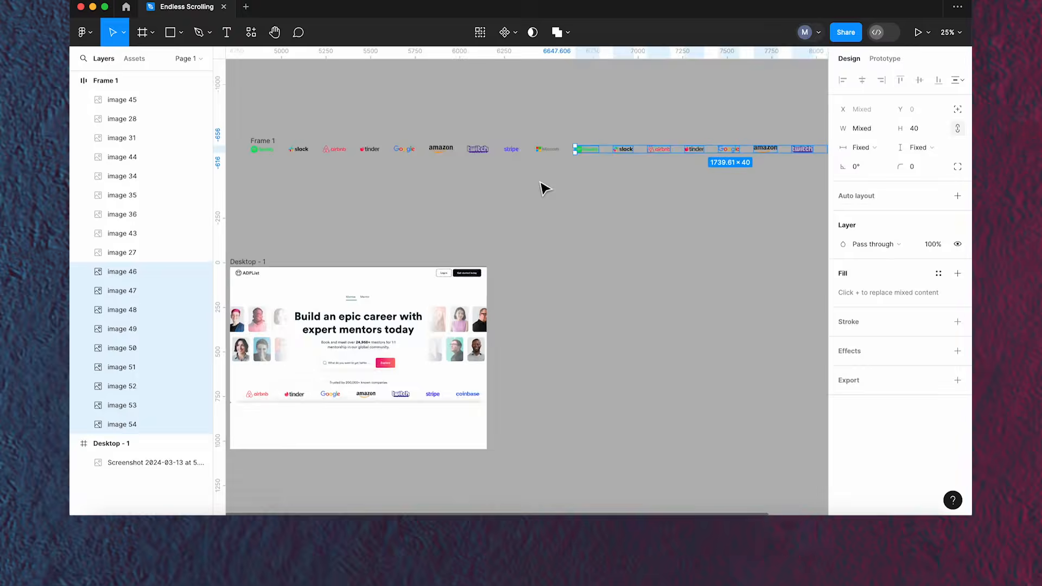
click(522, 129)
click(284, 144)
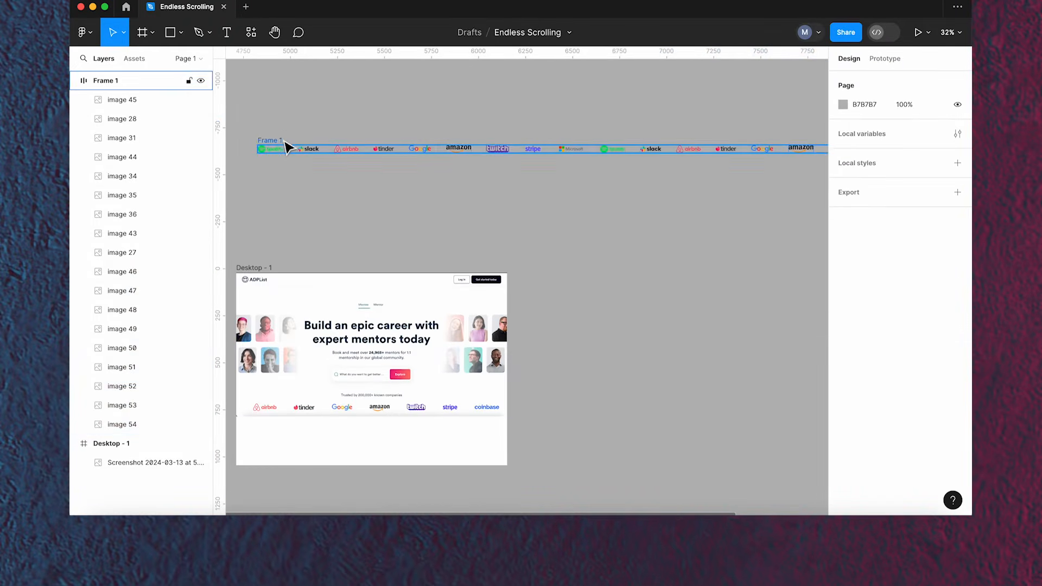
right_click(282, 140)
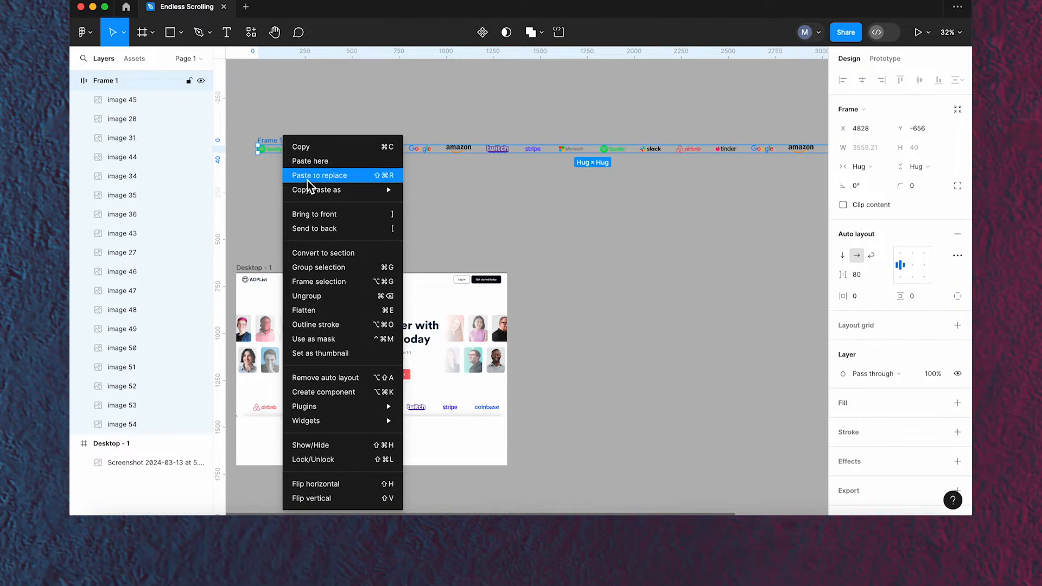
click(336, 281)
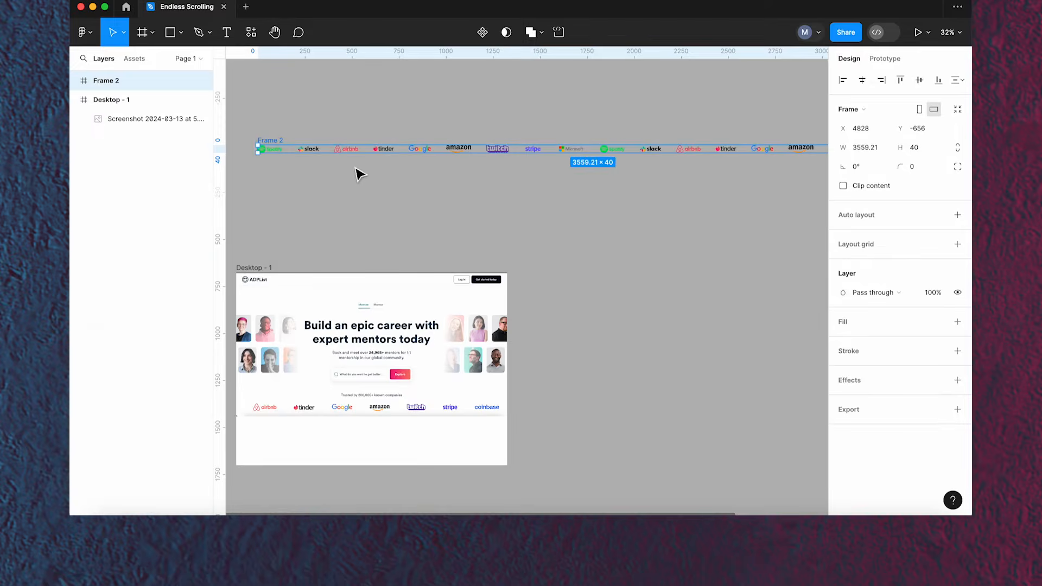
- Set the wrapper frame's width to 1440
click(859, 148)
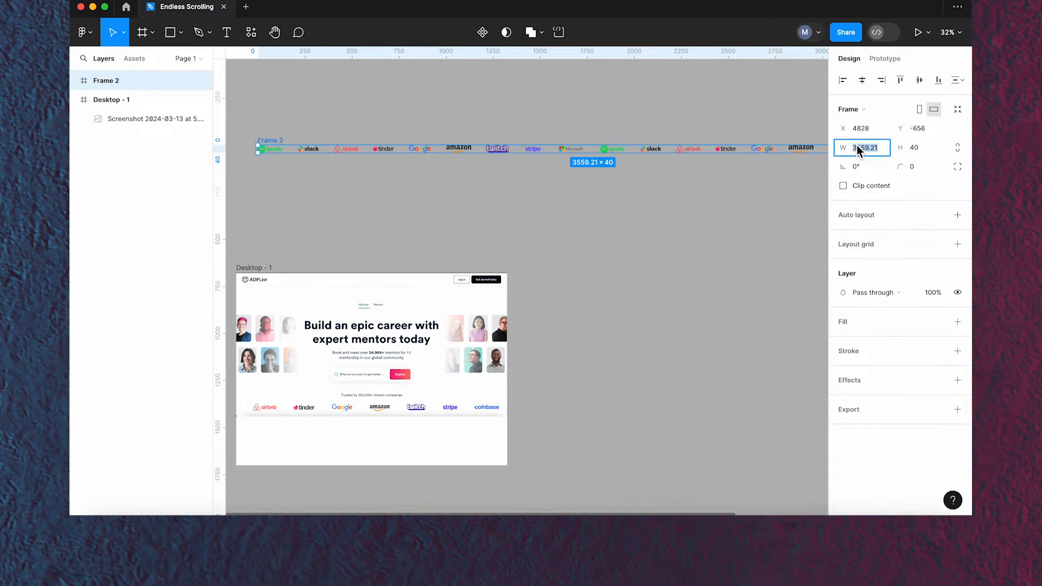
text(1440)
key(Return)
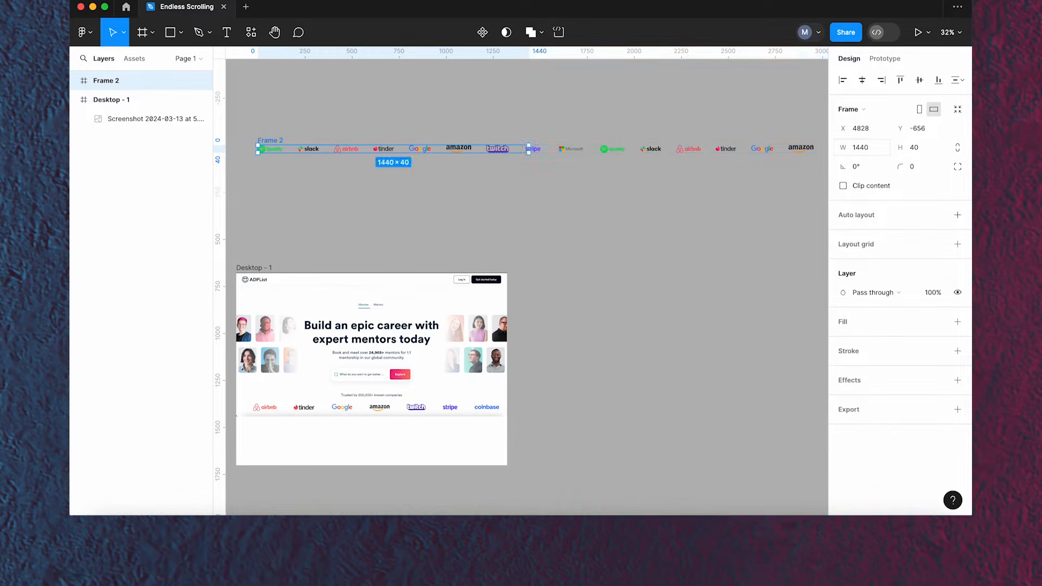
- Turn on Clip content for the wrapper frame so the logos outside 1440 are hidden
click(843, 186)
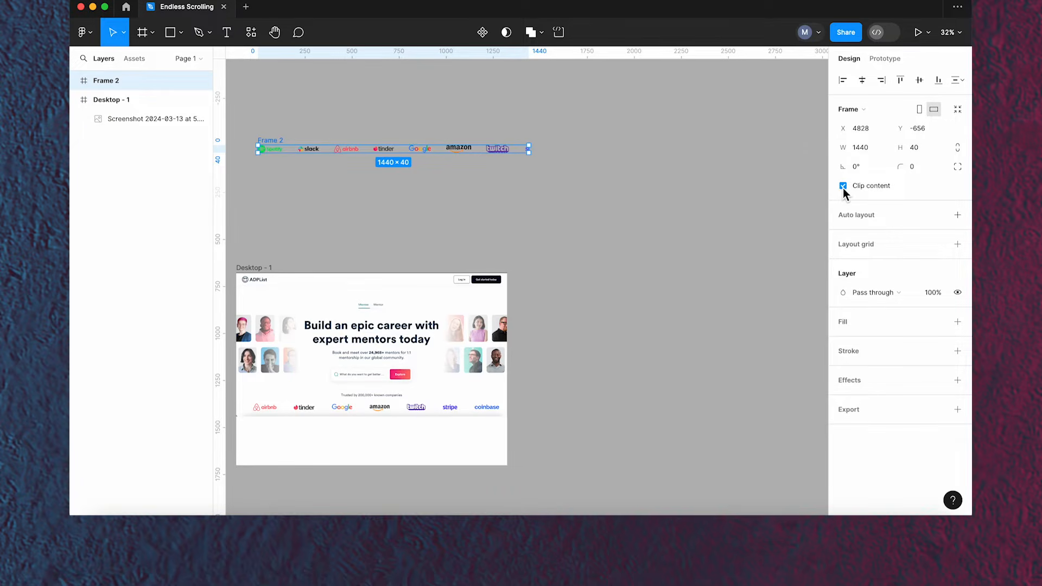
click(843, 186)
click(844, 186)
click(843, 187)
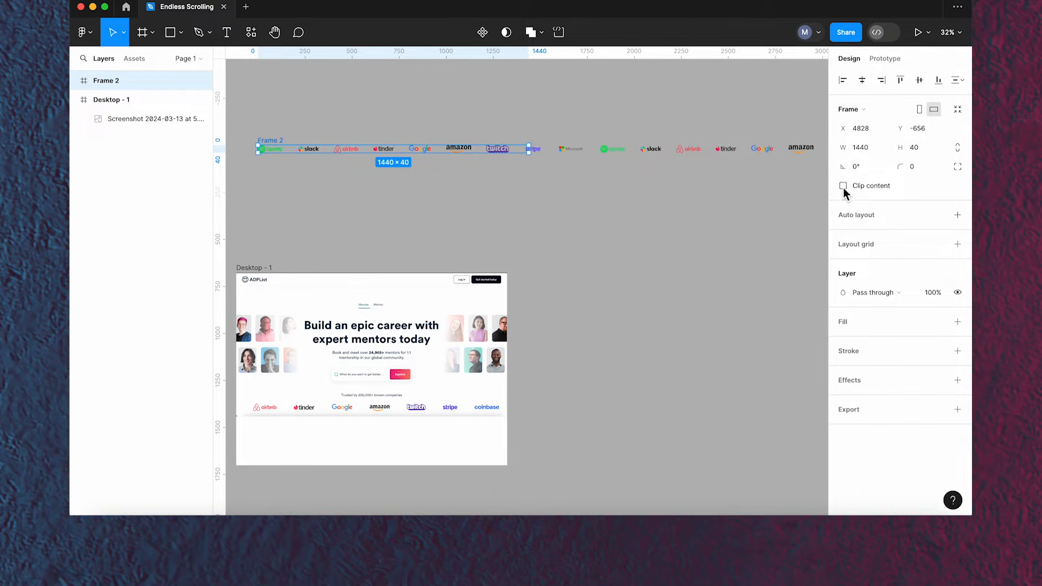
click(843, 186)
click(565, 232)
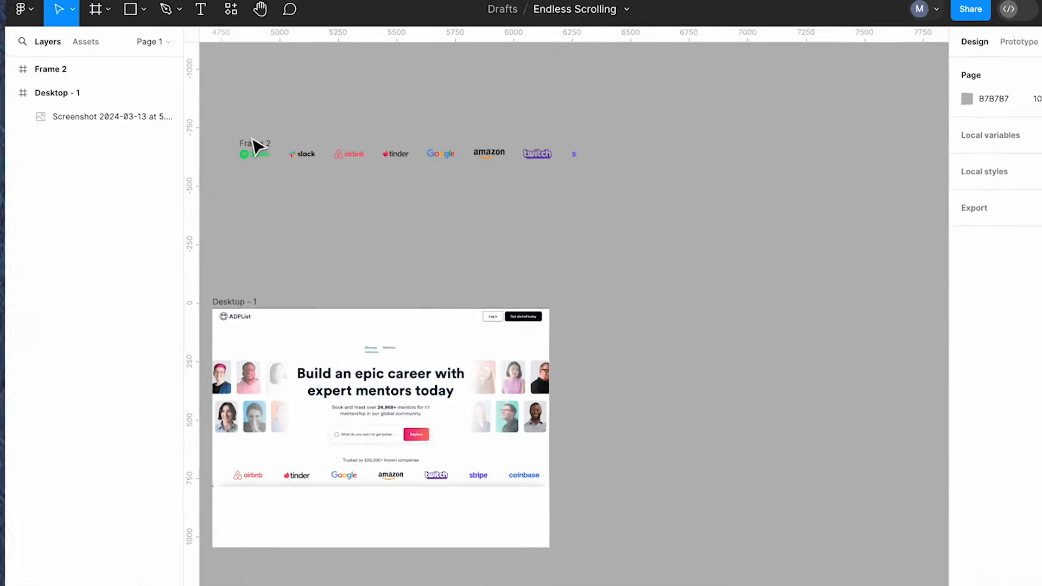
- Duplicate the clipped logo frame and place the copy just below the original
click(272, 145)
drag(242, 157, 241, 203)
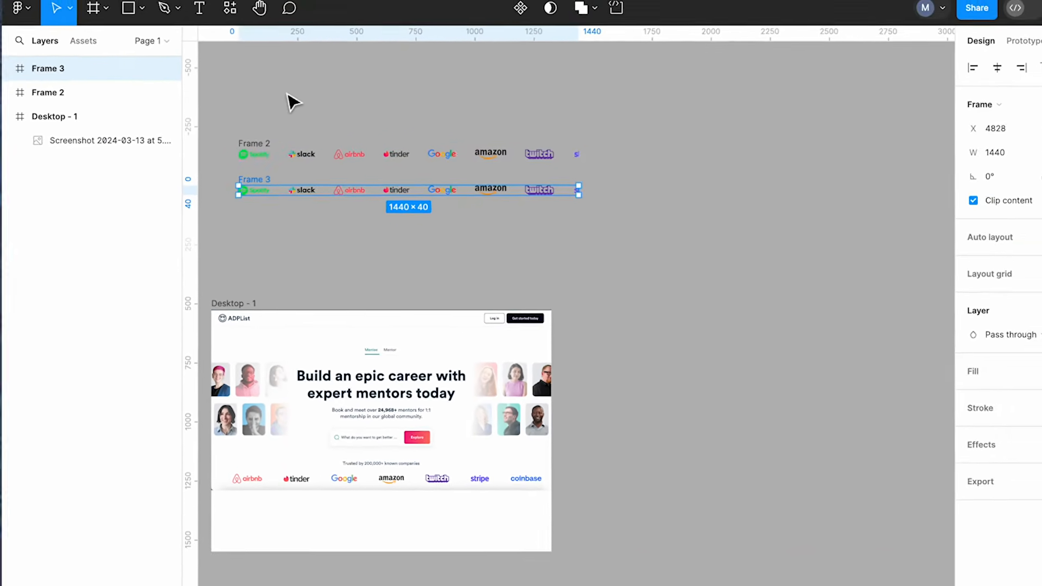
click(296, 102)
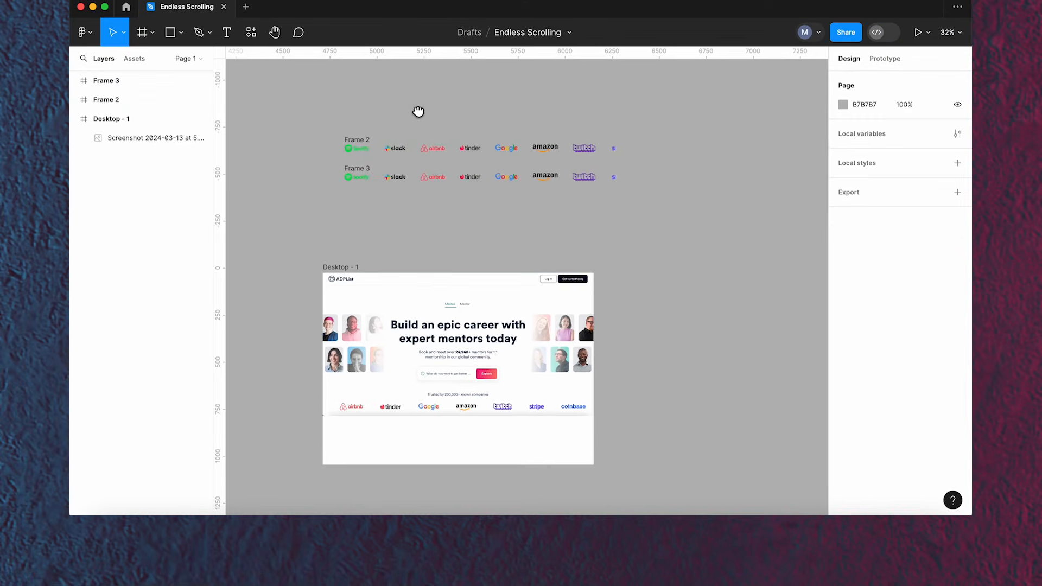
drag(418, 112, 420, 112)
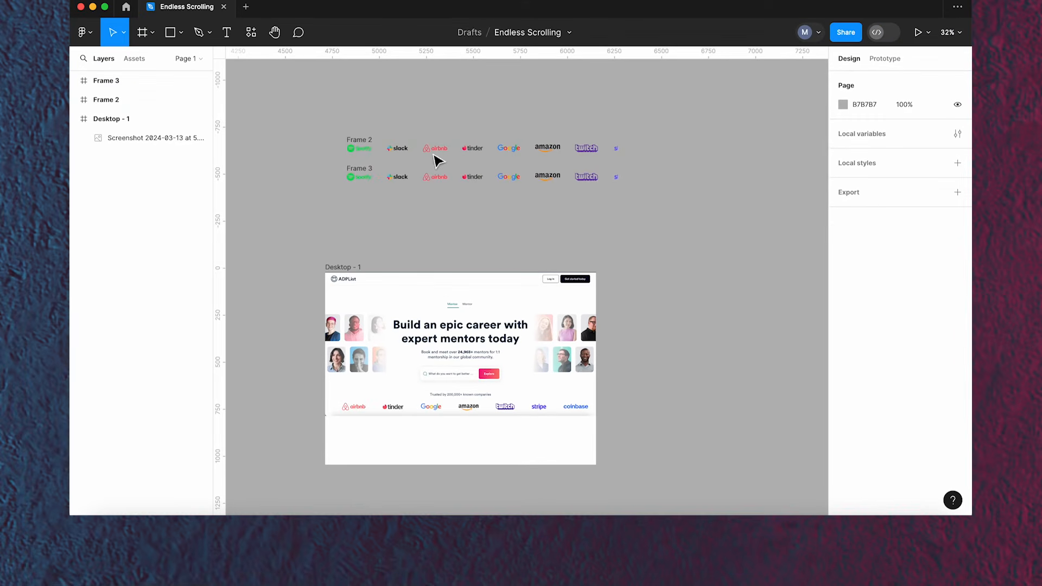
scroll(360, 174, up, 3)
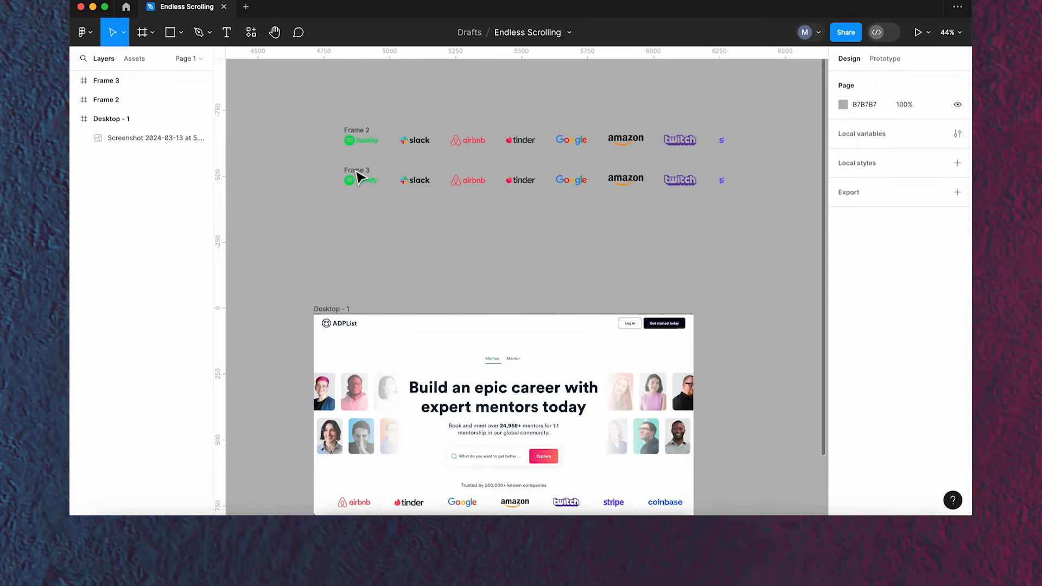
- Turn off clipping on the copied frame and shift its inner logo row left to about X -1821
click(359, 177)
scroll(358, 176, up, 1)
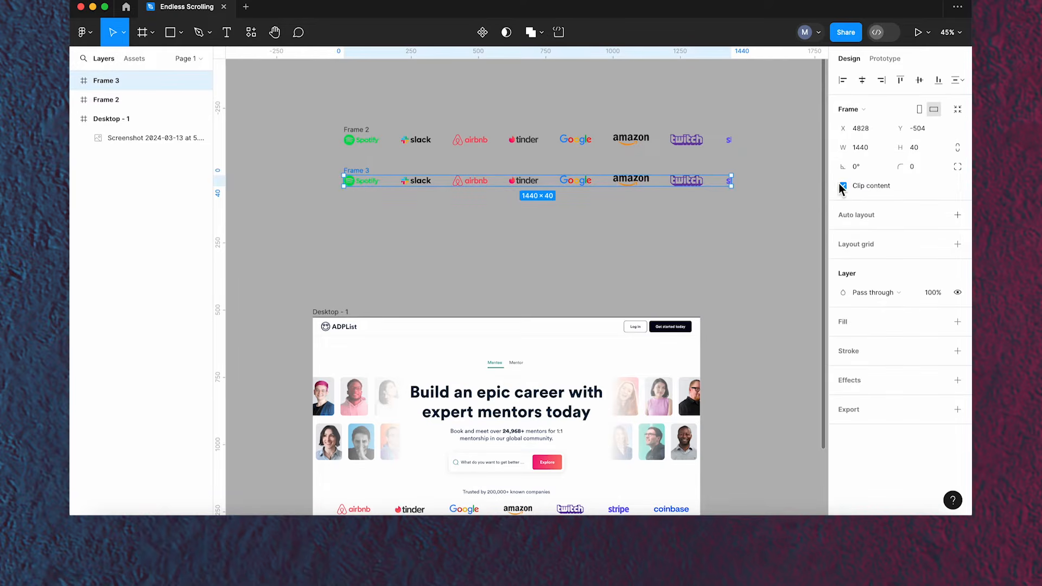
click(843, 185)
scroll(456, 195, down, 3)
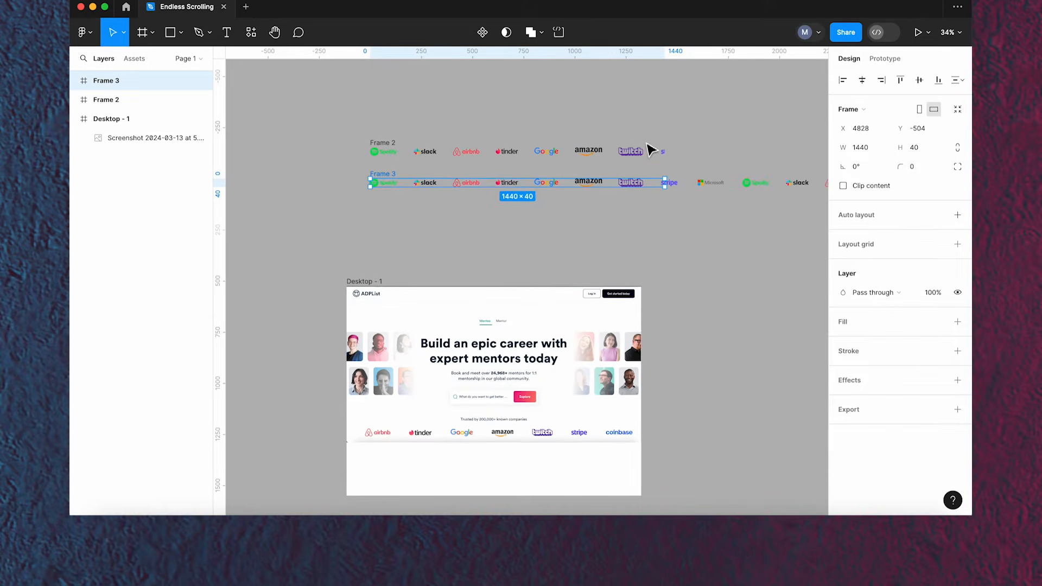
scroll(688, 123, right, 2)
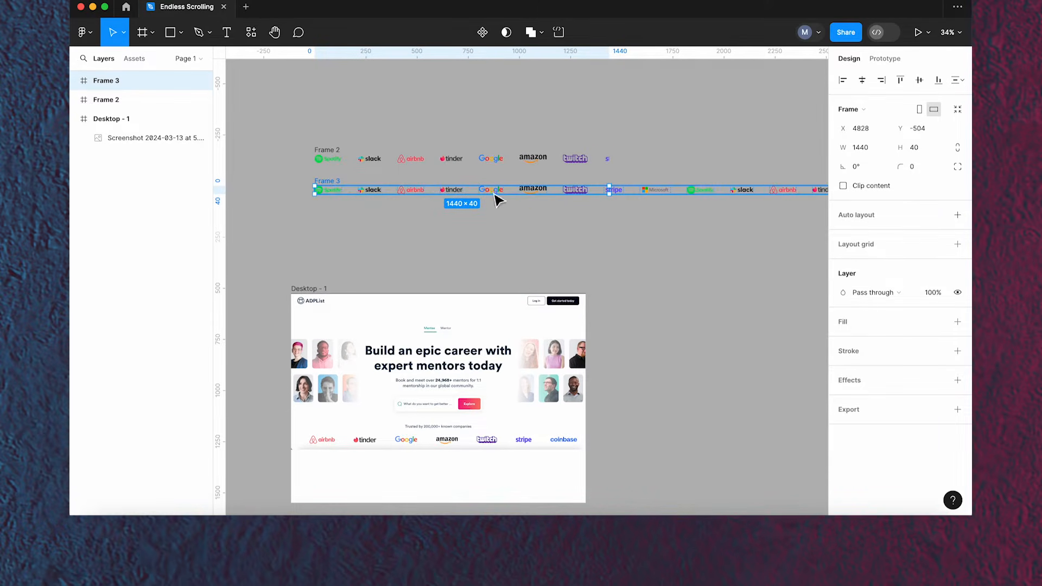
key(Return)
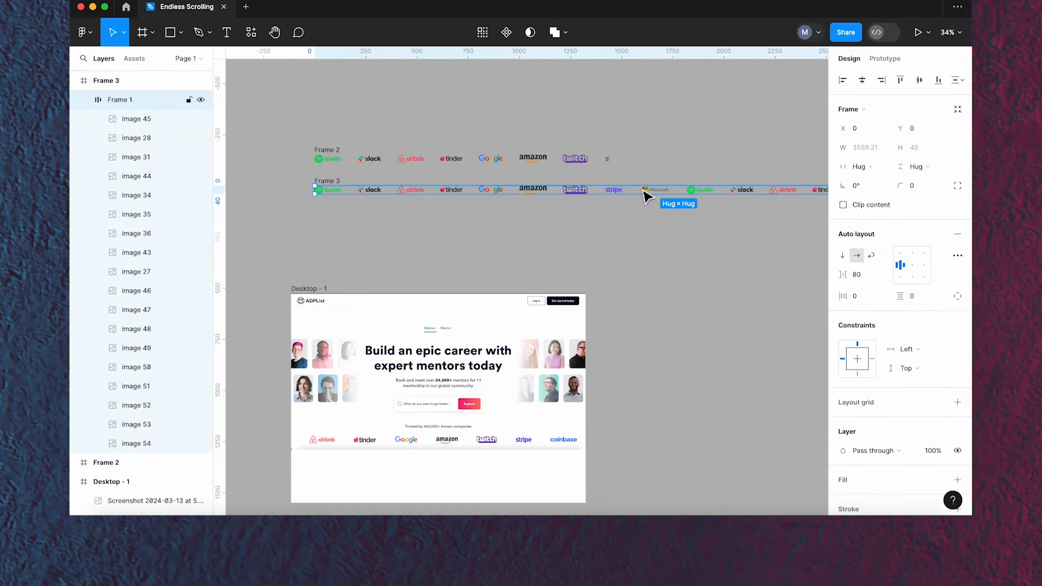
drag(646, 194, 275, 198)
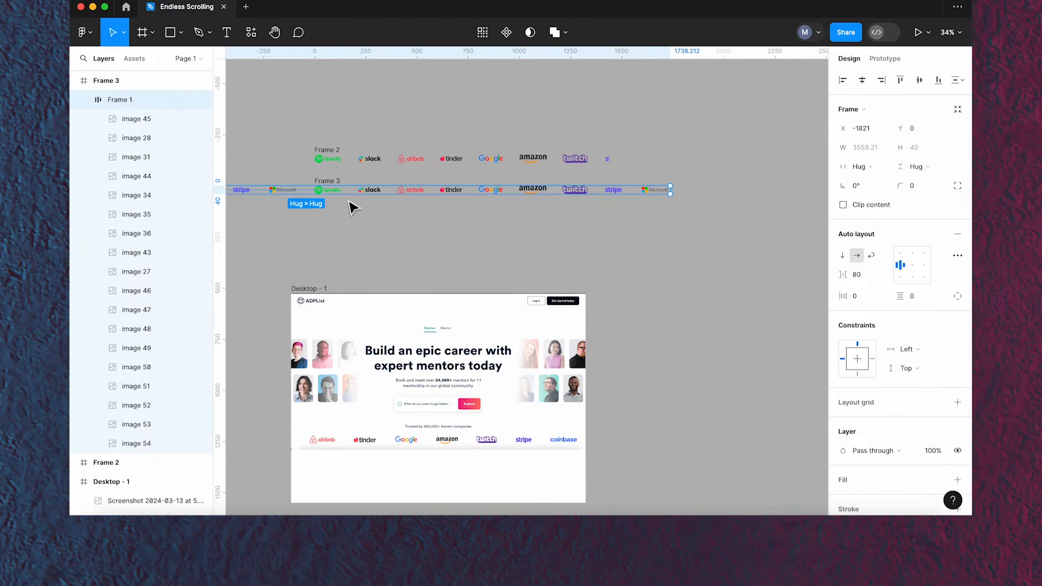
- Re-enable Clip content on the copied frame
click(353, 224)
click(332, 182)
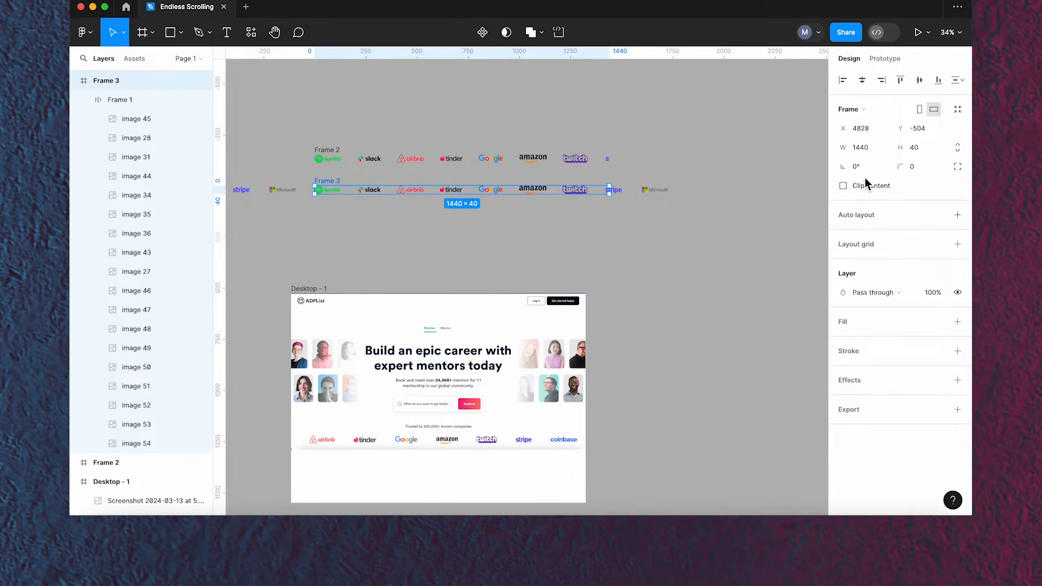
click(842, 187)
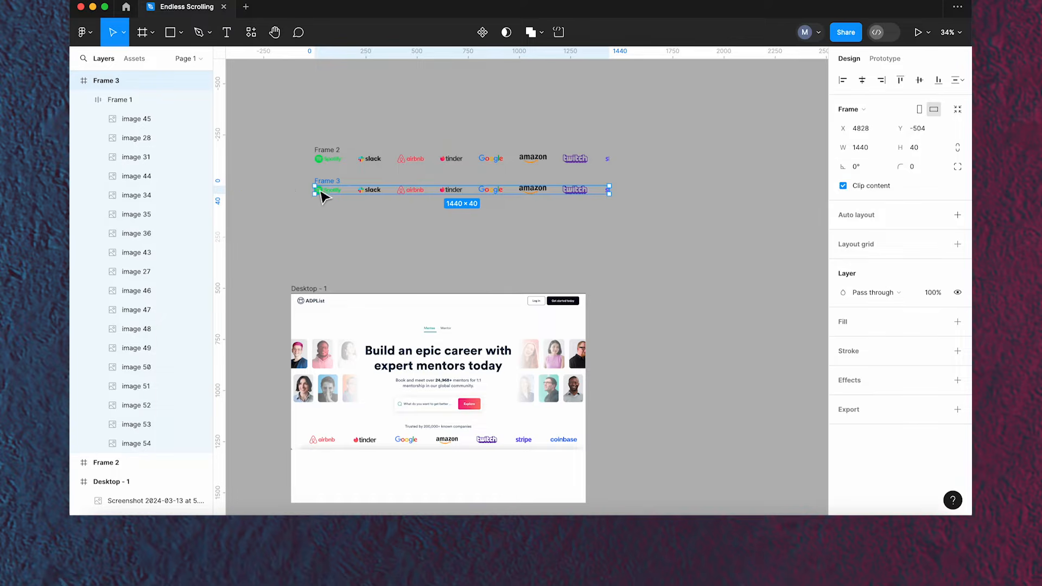
- Add a vertical guide at x 4828 along the left edges of both logo frames
scroll(302, 161, up, 5)
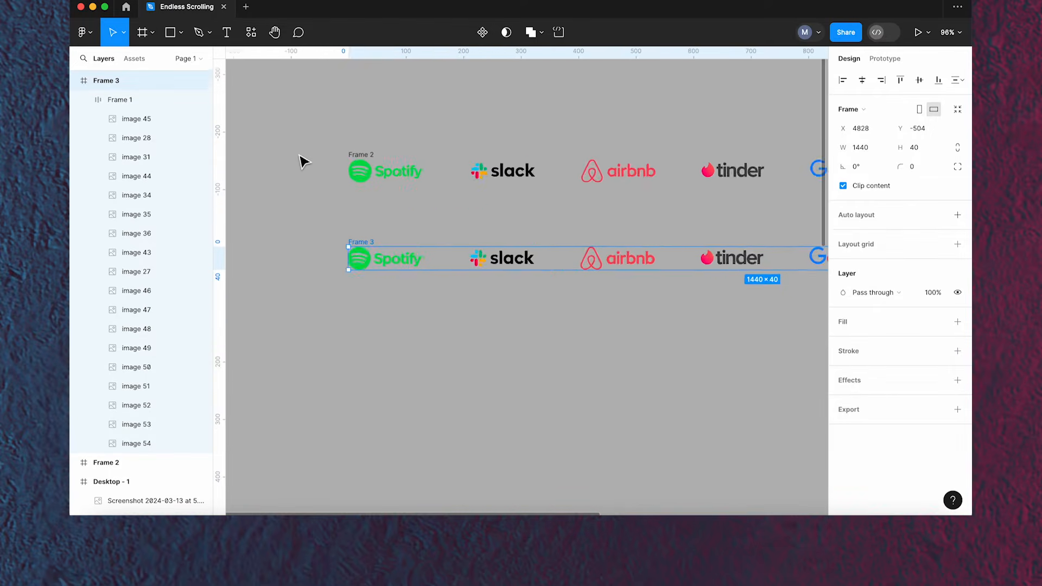
scroll(303, 161, up, 2)
click(389, 161)
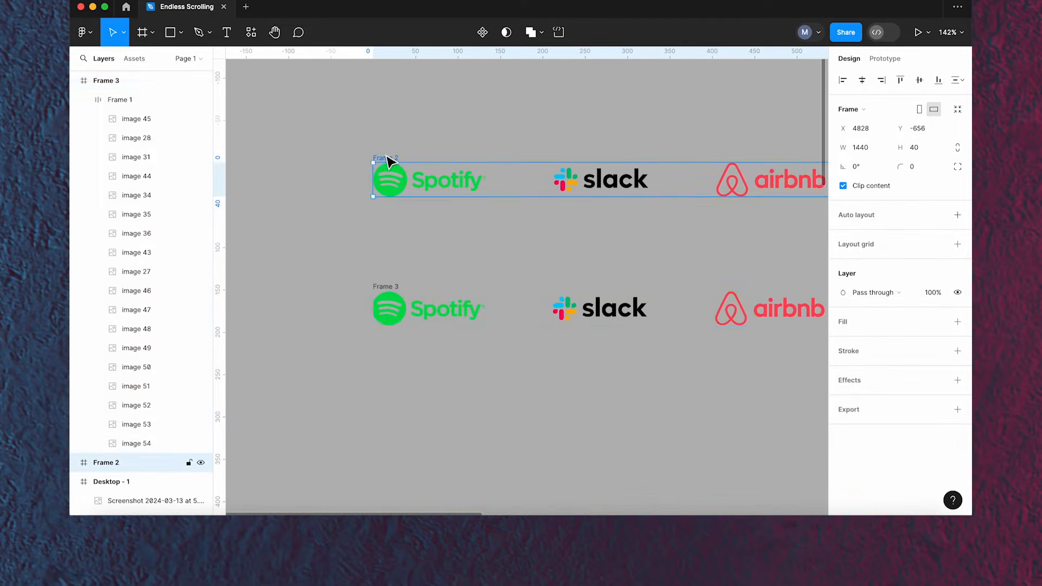
shift+click(396, 286)
click(350, 239)
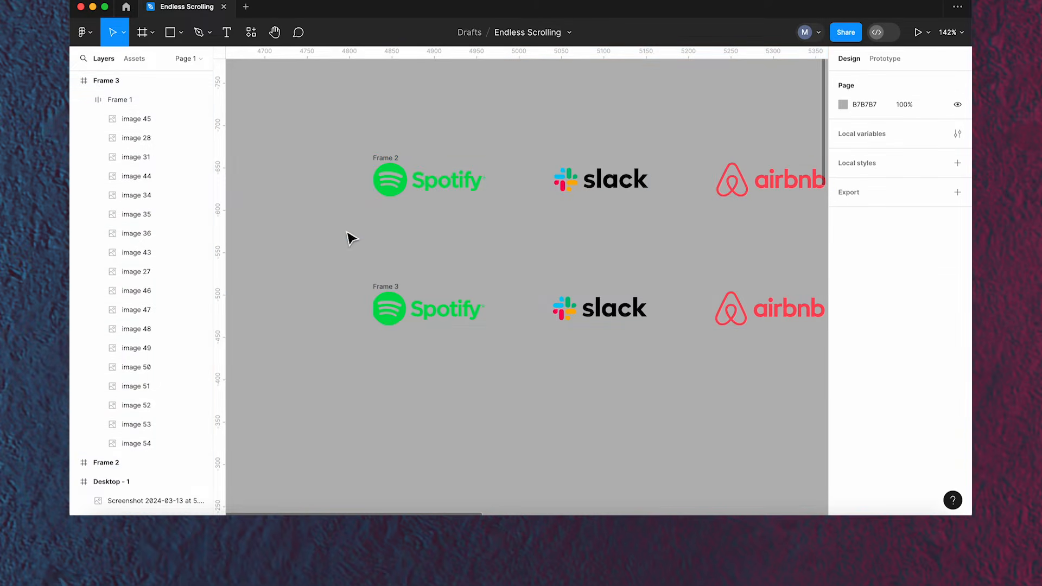
drag(221, 225, 379, 234)
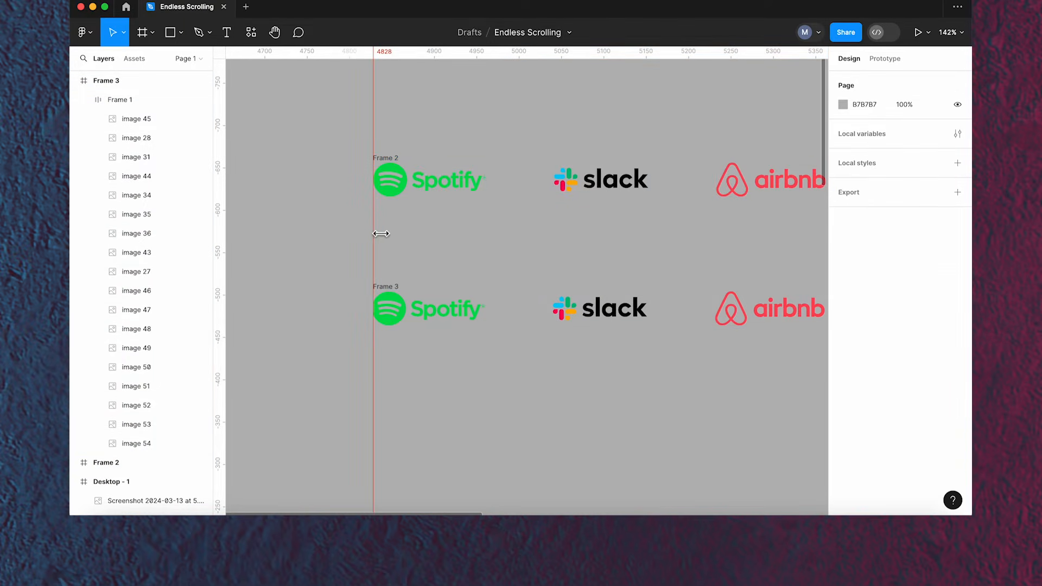
- Move the first logo frame down to Y -591, closer to the copied frame
scroll(402, 290, up, 4)
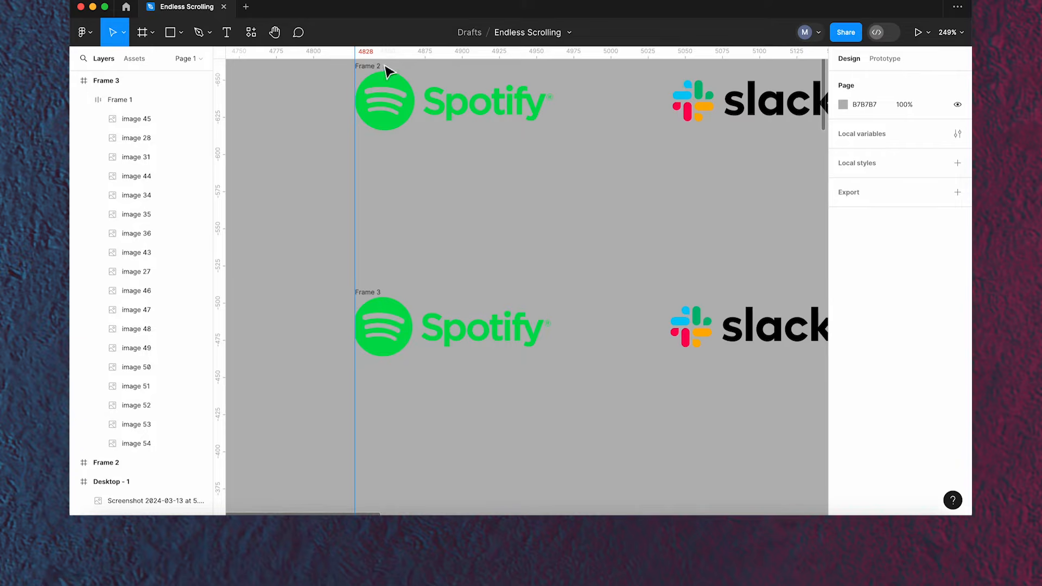
drag(378, 73, 379, 169)
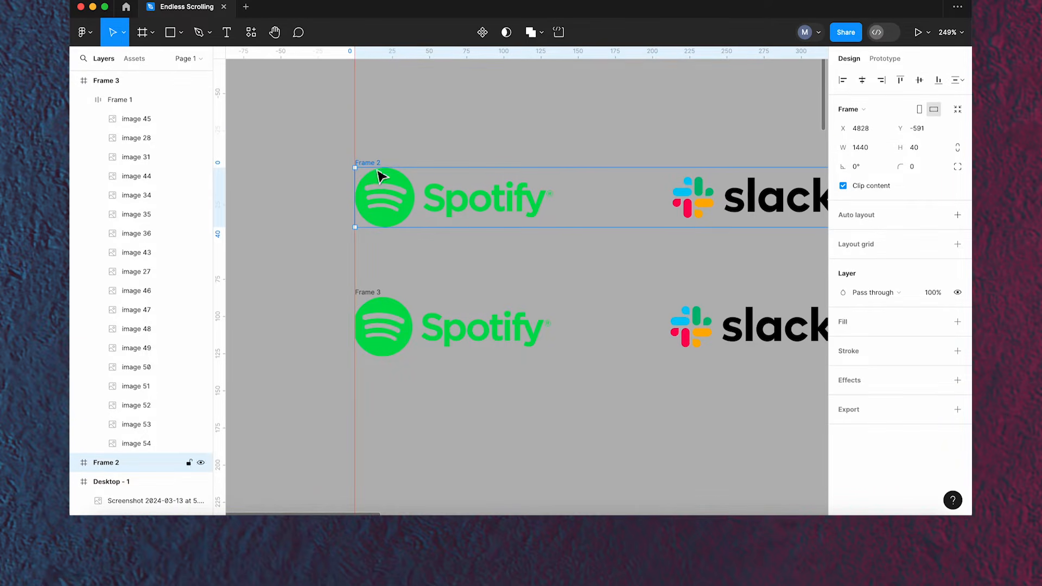
click(402, 327)
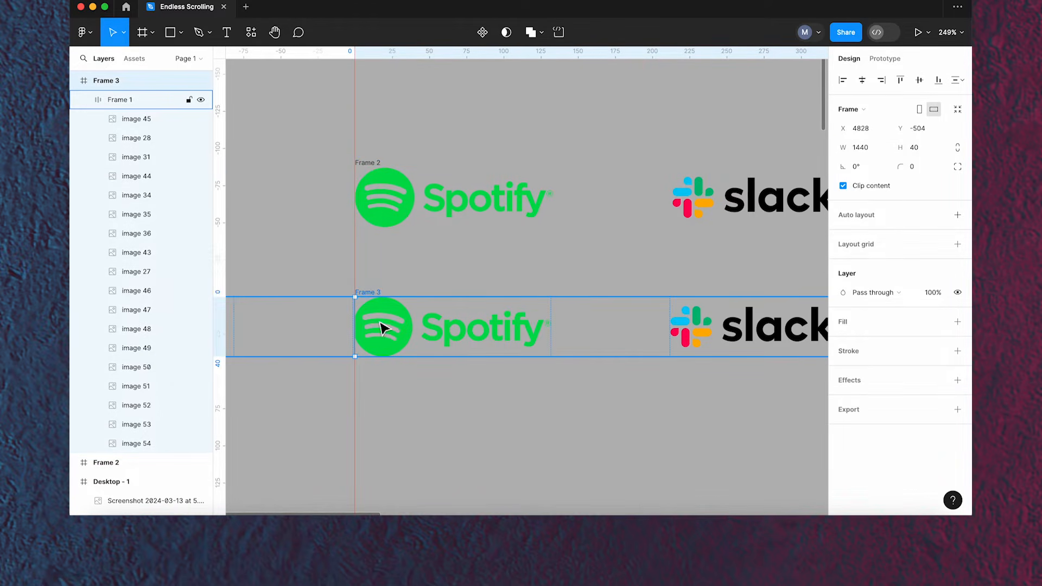
drag(380, 328, 382, 327)
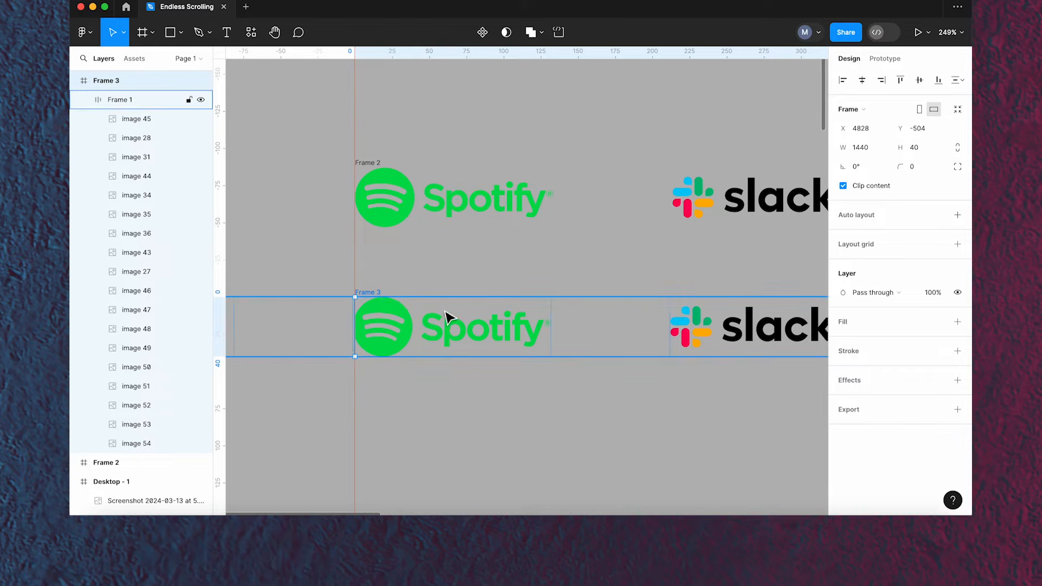
- Nudge the copied frame's inner logo row a pixel at a time to line up with the first frame's logos
double_click(372, 293)
click(429, 314)
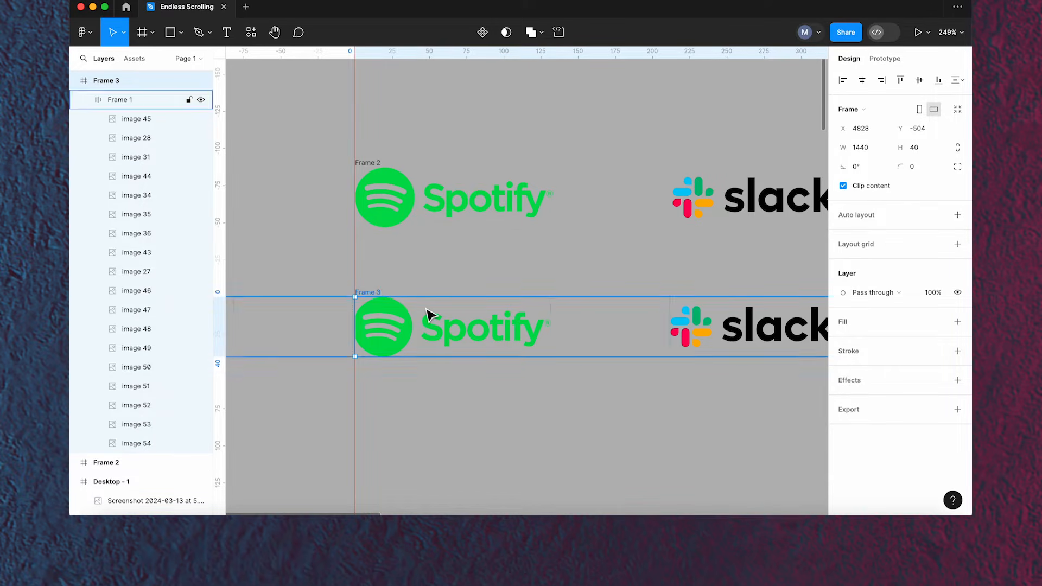
key(Right)
key(Right)
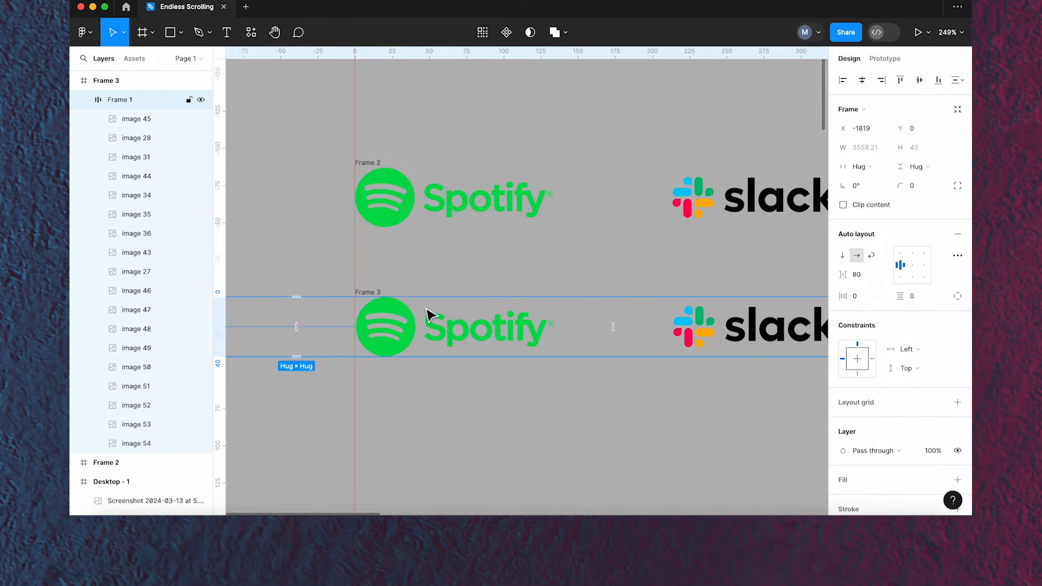
key(Left)
key(Right)
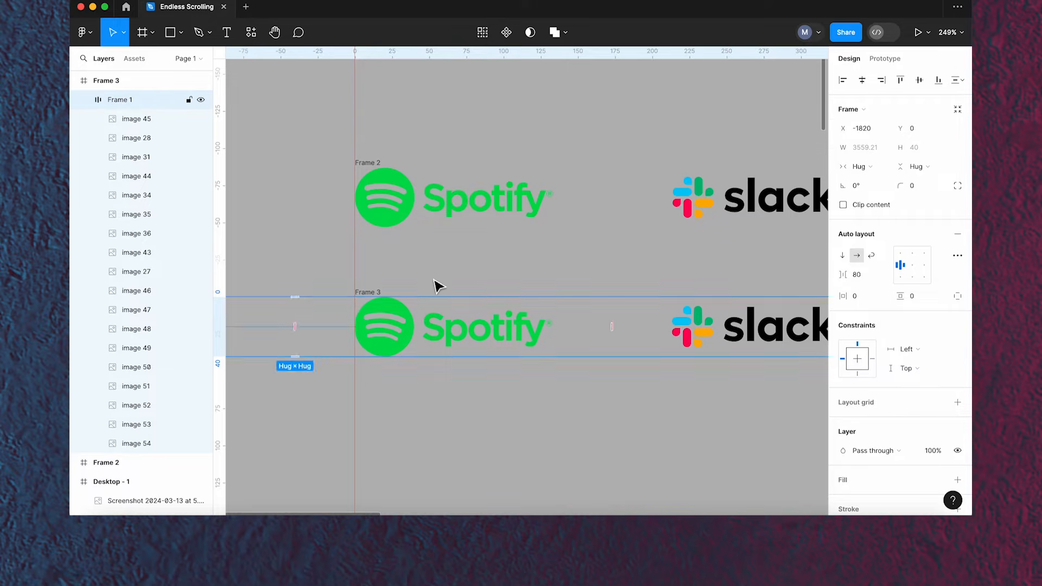
click(445, 267)
- Add a second vertical guide at x 4873 across the Spotify logos
scroll(396, 257, up, 2)
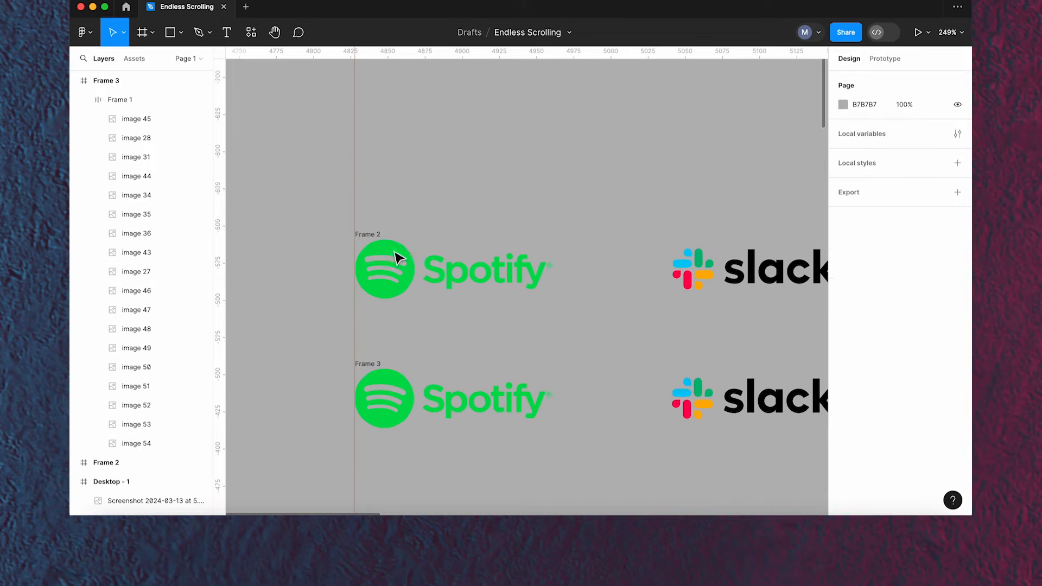
scroll(394, 260, down, 3)
ctrl+scroll(391, 263, up, 3)
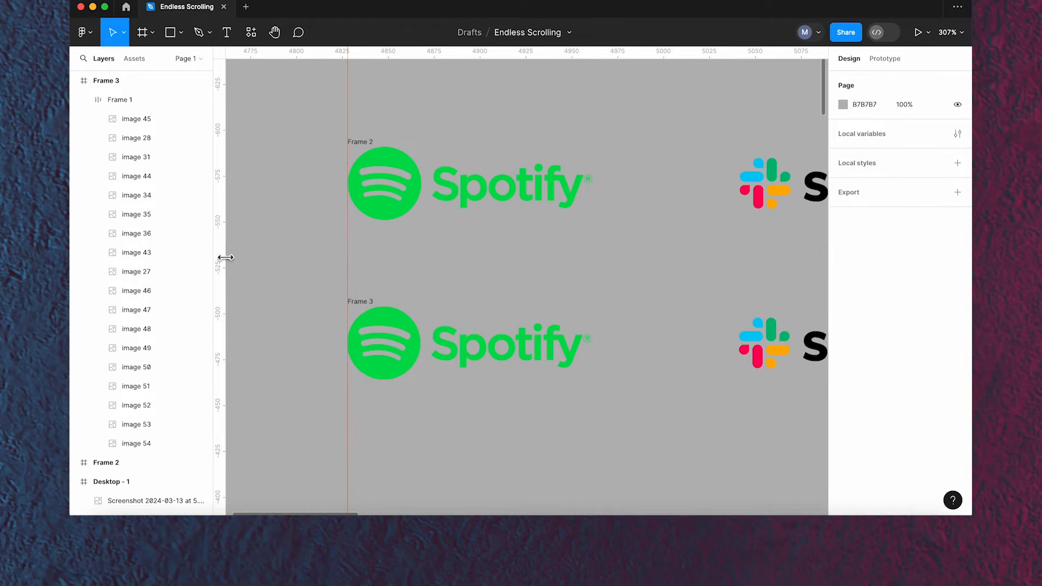
drag(221, 257, 435, 246)
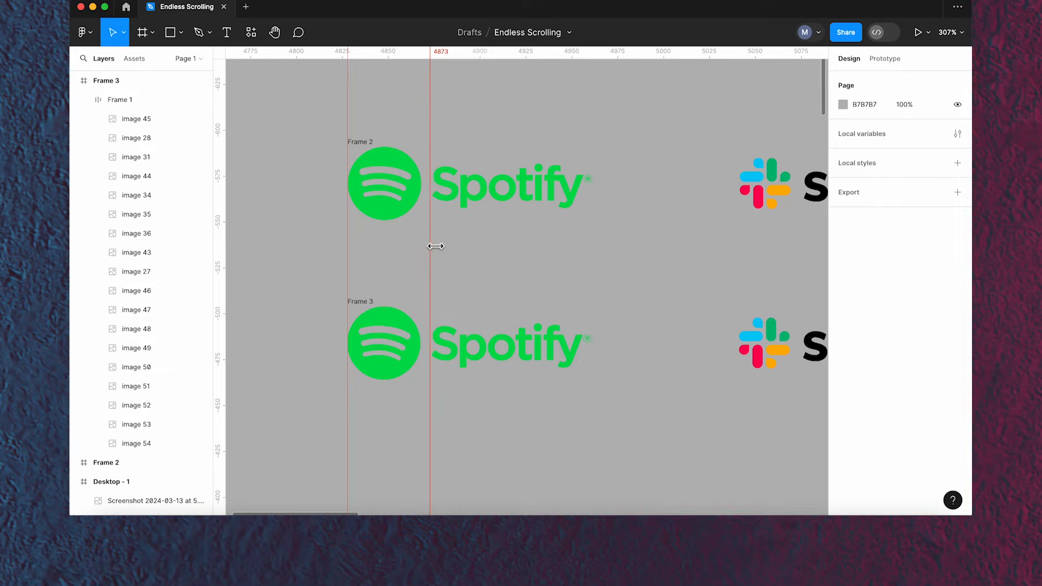
- Nudge the copied frame's inner logo row to X -1820 so its logos match the guide
click(453, 338)
key(Right)
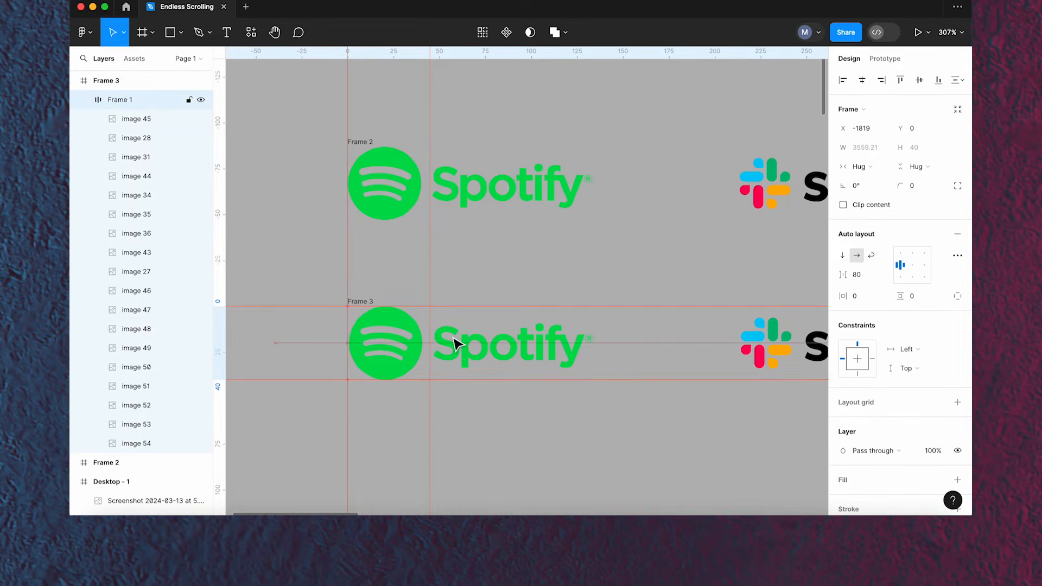
key(Left)
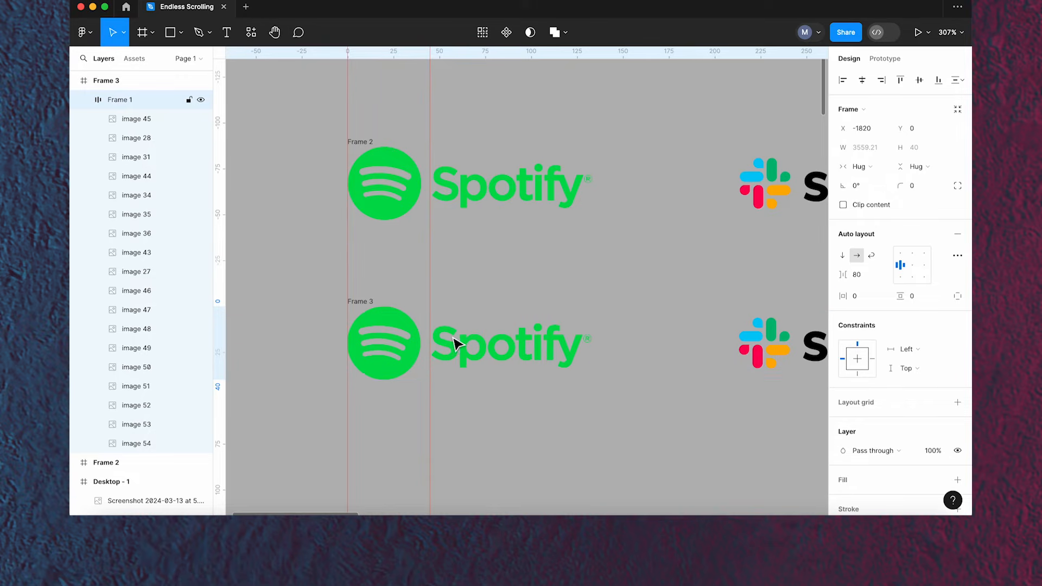
click(360, 301)
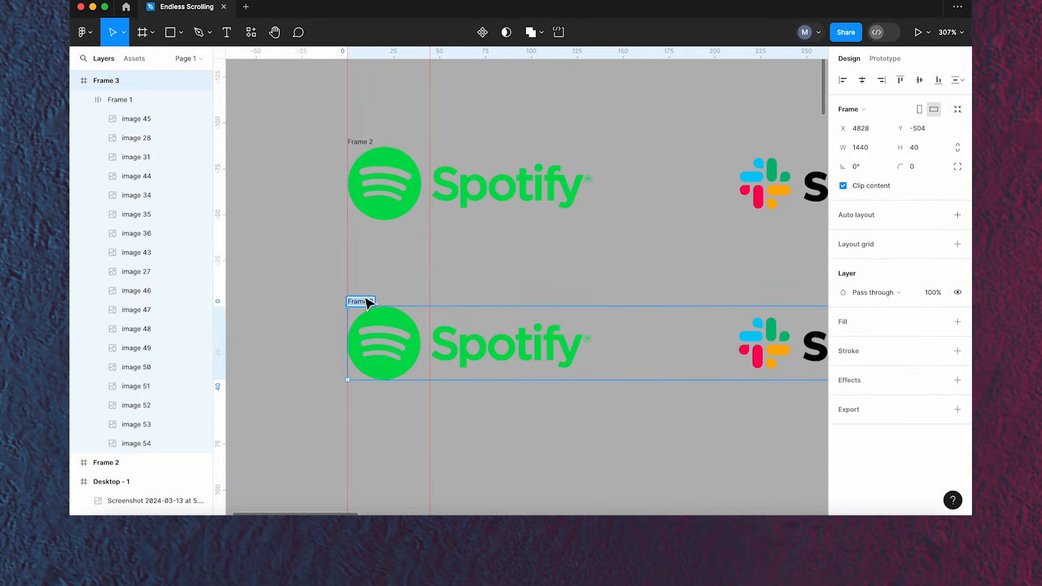
click(326, 273)
scroll(318, 268, down, 5)
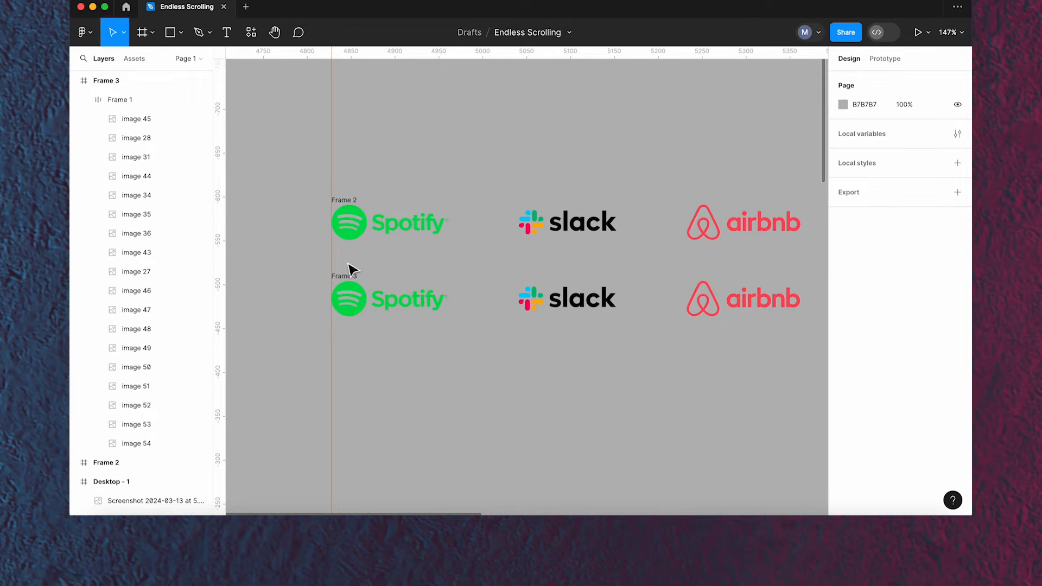
scroll(329, 262, down, 5)
scroll(329, 261, down, 2)
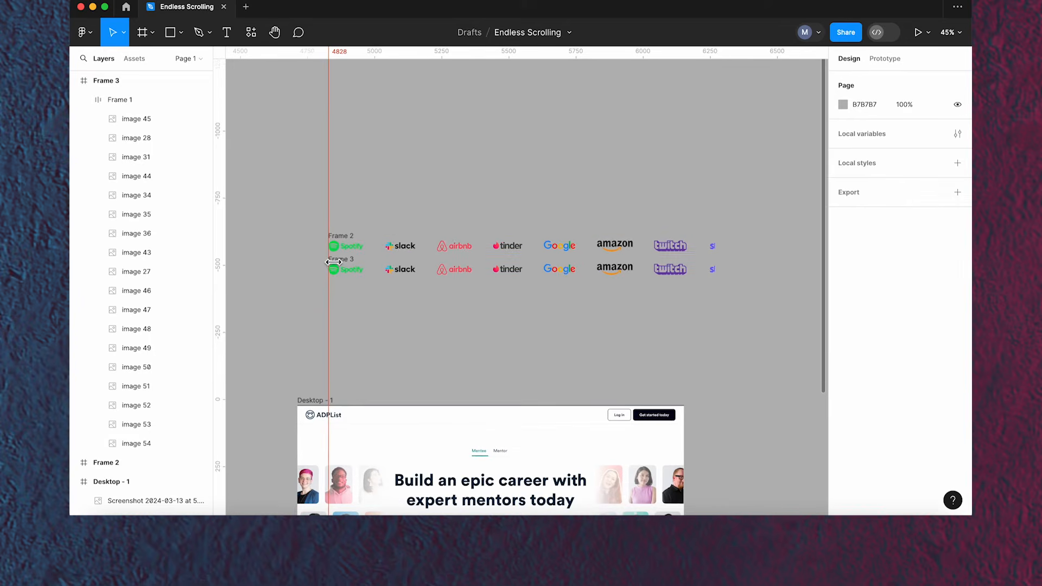
scroll(350, 241, down, 1)
click(350, 243)
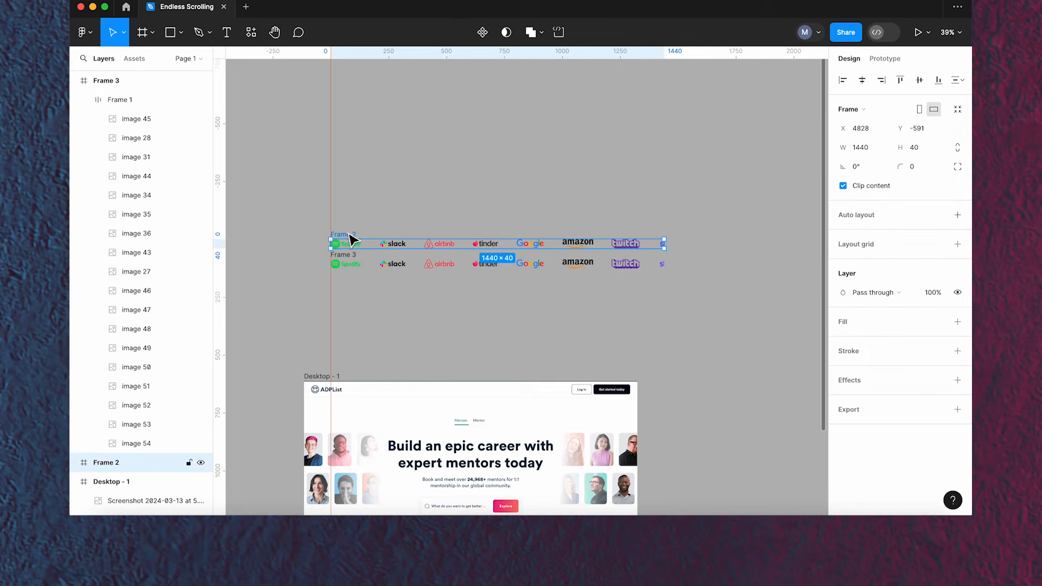
- Turn off clip content on both logo frames to inspect the overflowing logos
click(843, 186)
click(551, 193)
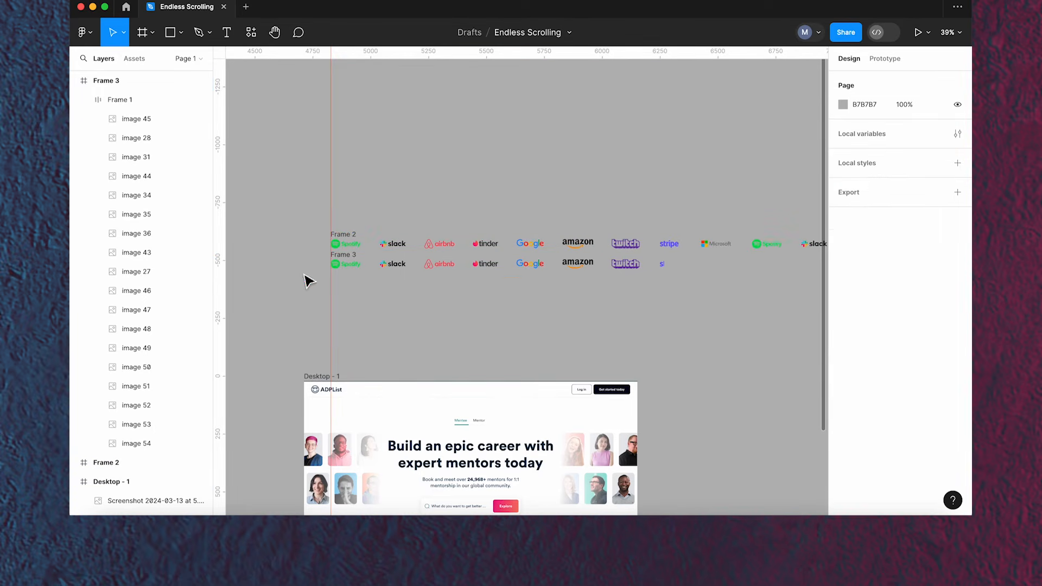
click(344, 264)
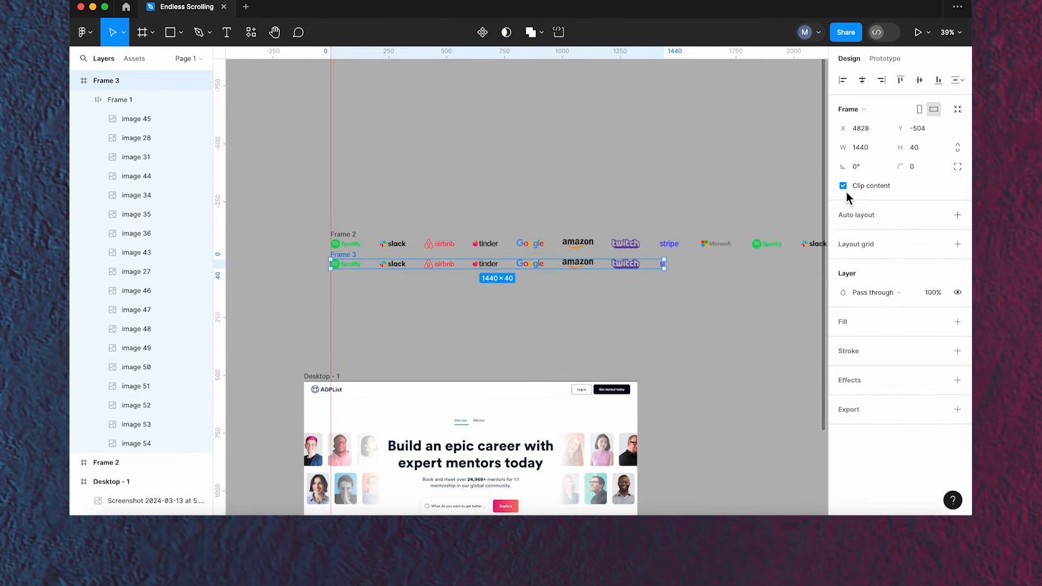
click(844, 188)
scroll(411, 207, down, 5)
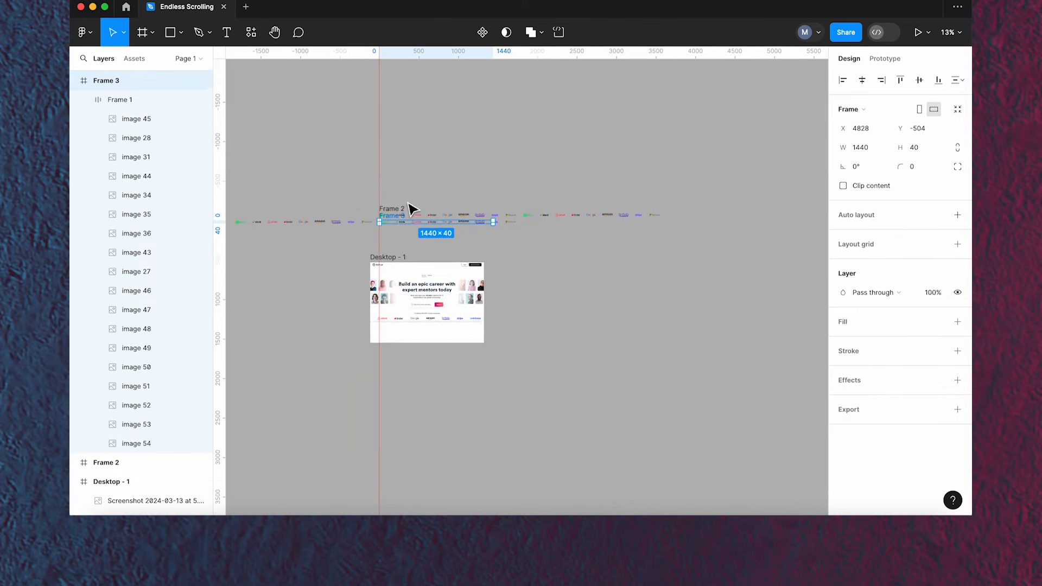
scroll(336, 217, up, 2)
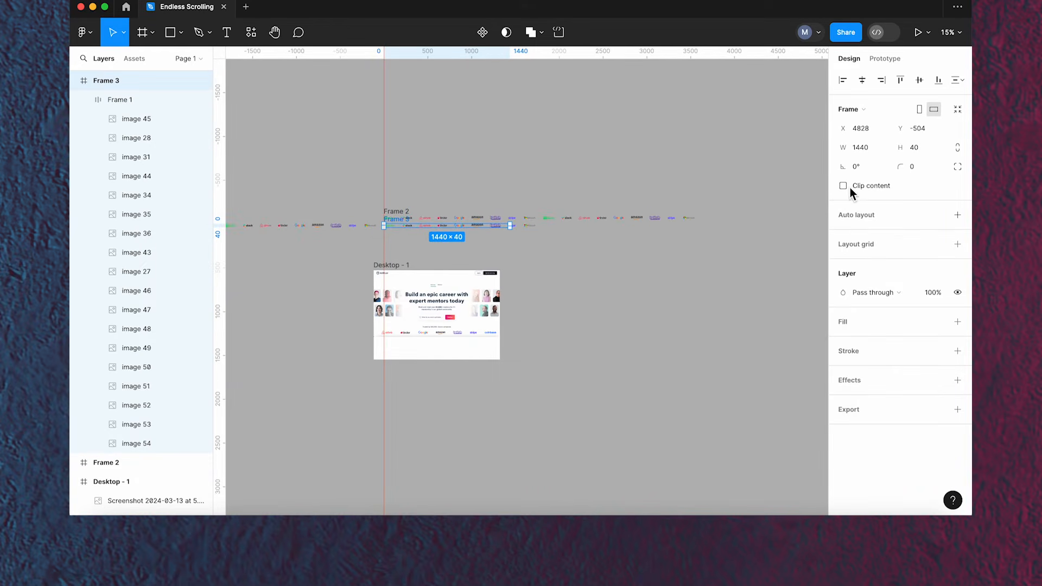
click(452, 197)
scroll(409, 226, up, 8)
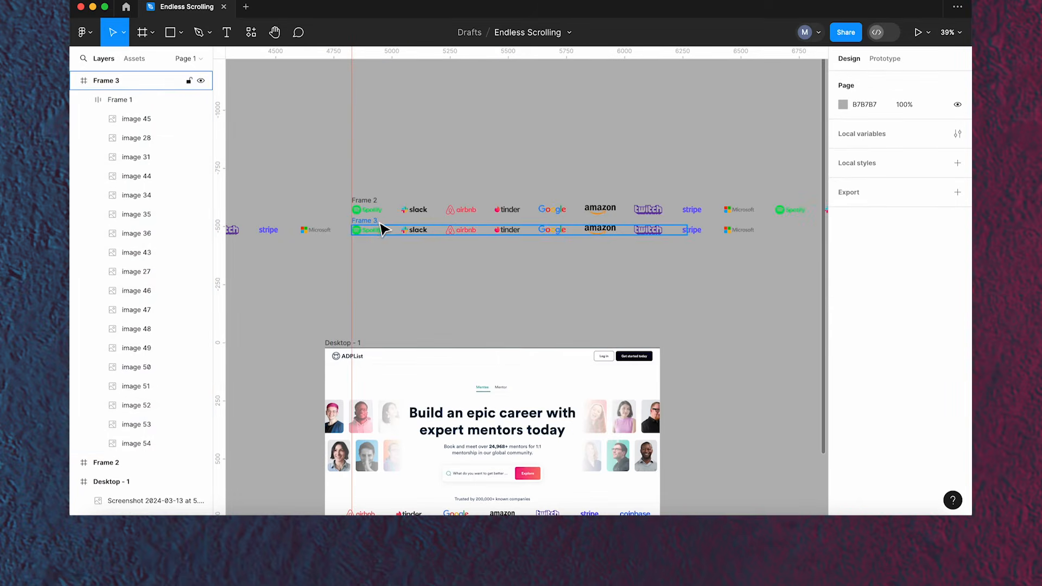
- Turn clip content back on for both logo frames together
click(384, 227)
shift+click(379, 209)
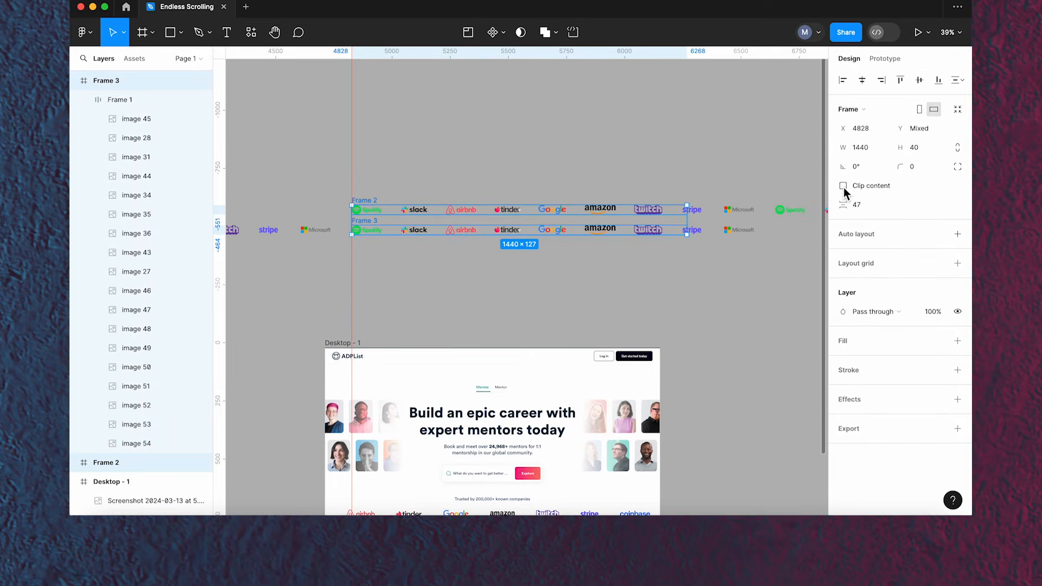
click(843, 186)
click(656, 195)
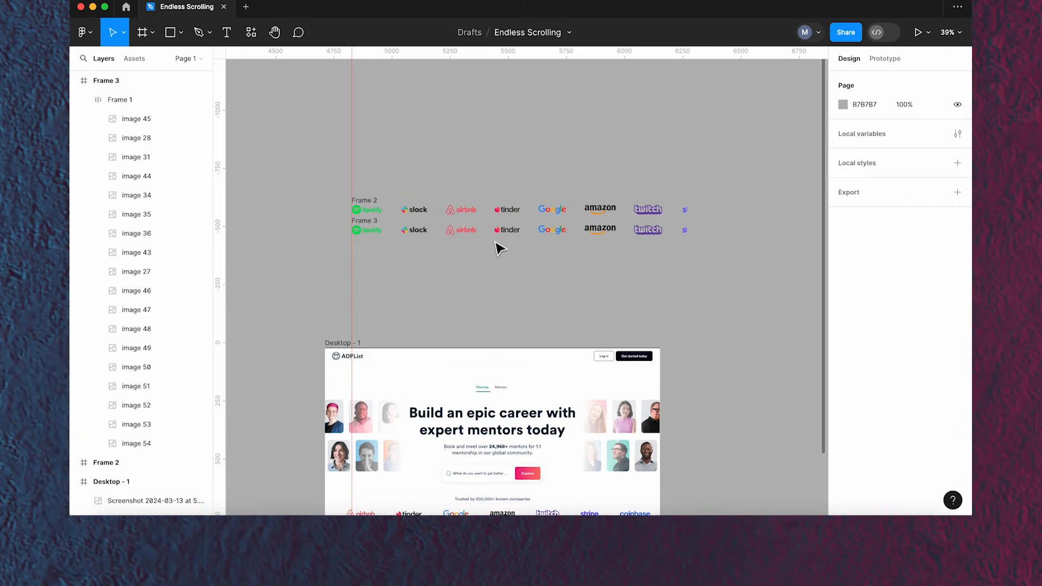
- Combine Frame 2 and Frame 3 into a component set with two variants
scroll(499, 249, up, 4)
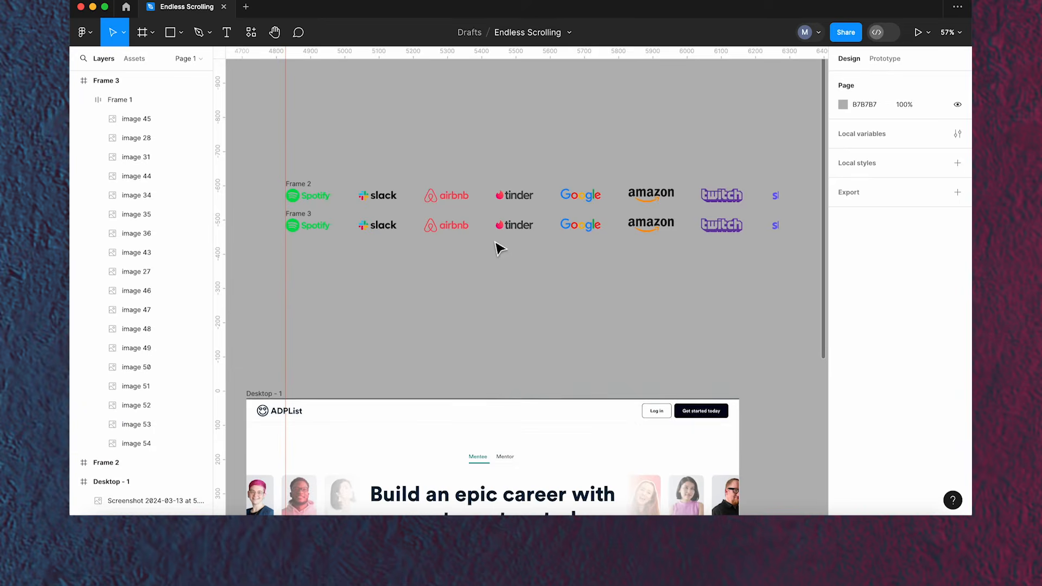
click(314, 187)
shift+click(302, 222)
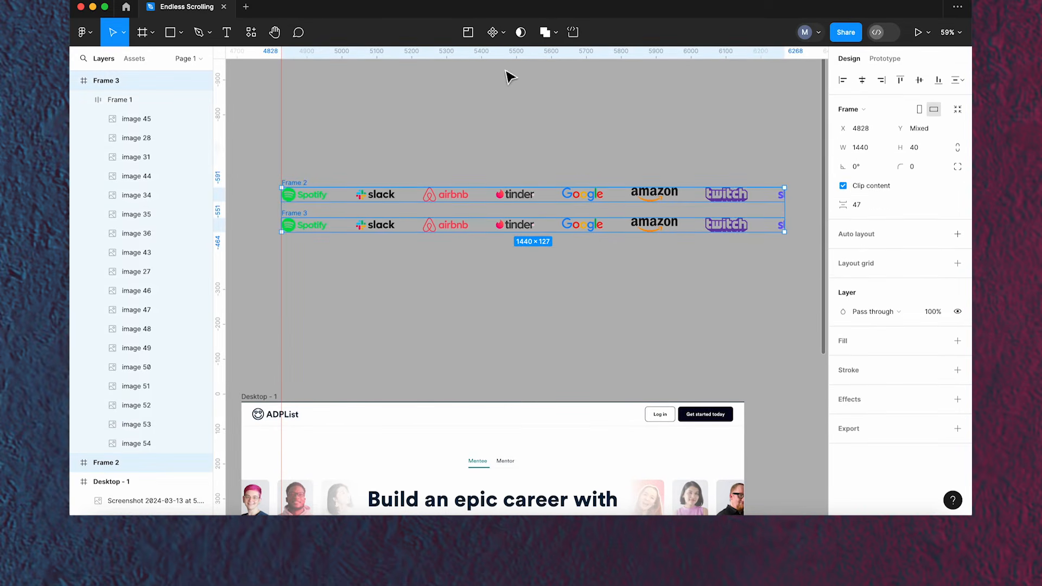
click(508, 37)
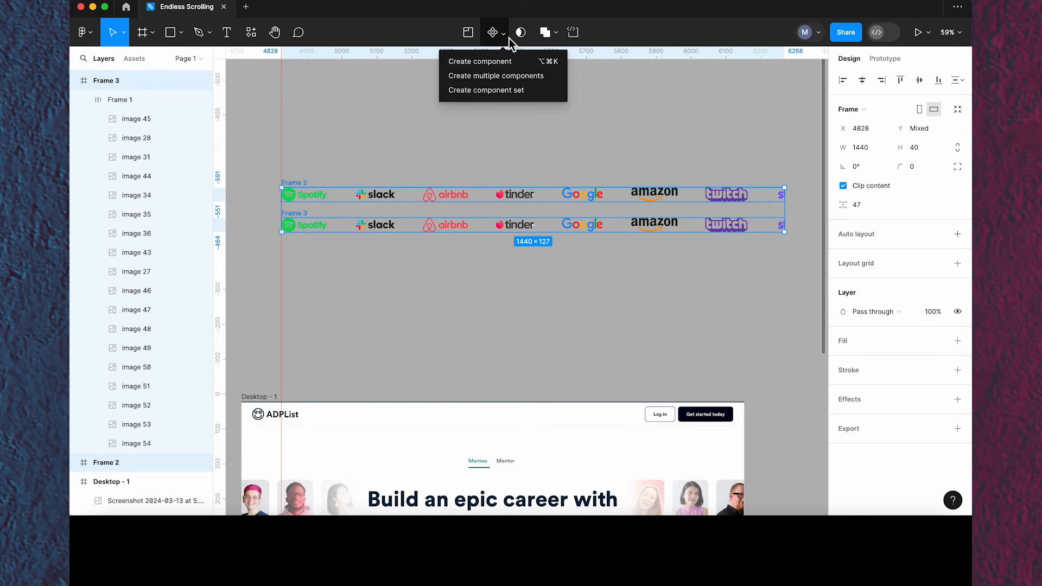
click(509, 91)
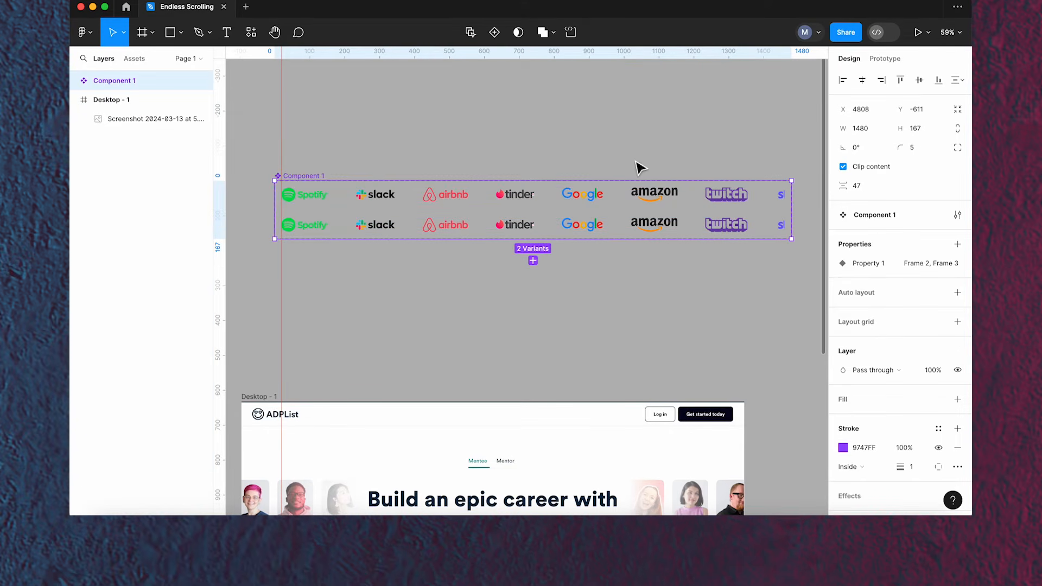
- Reposition the component set slightly, ending at about X 4803, Y -623
drag(317, 179, 348, 177)
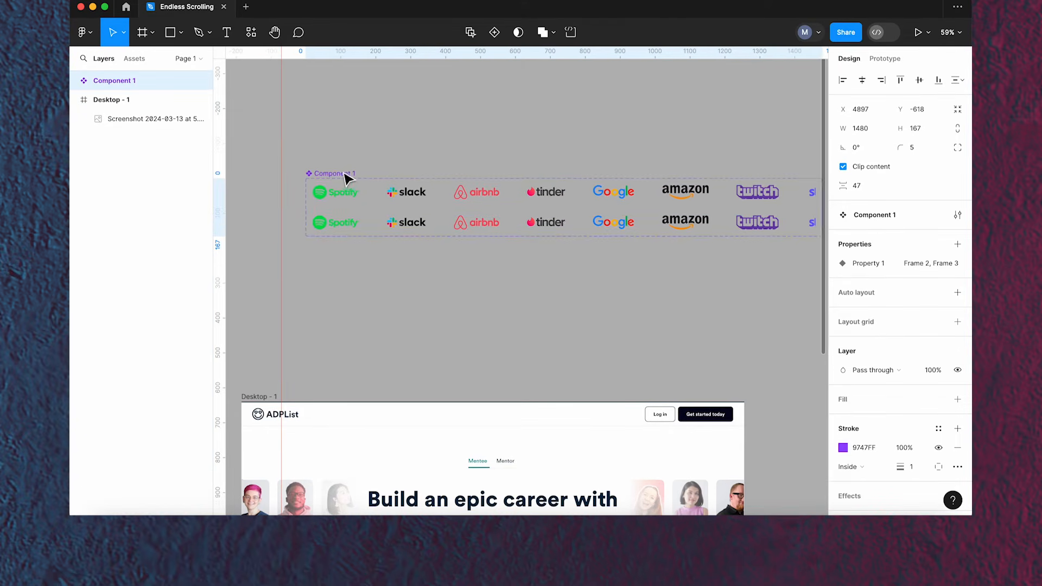
click(288, 219)
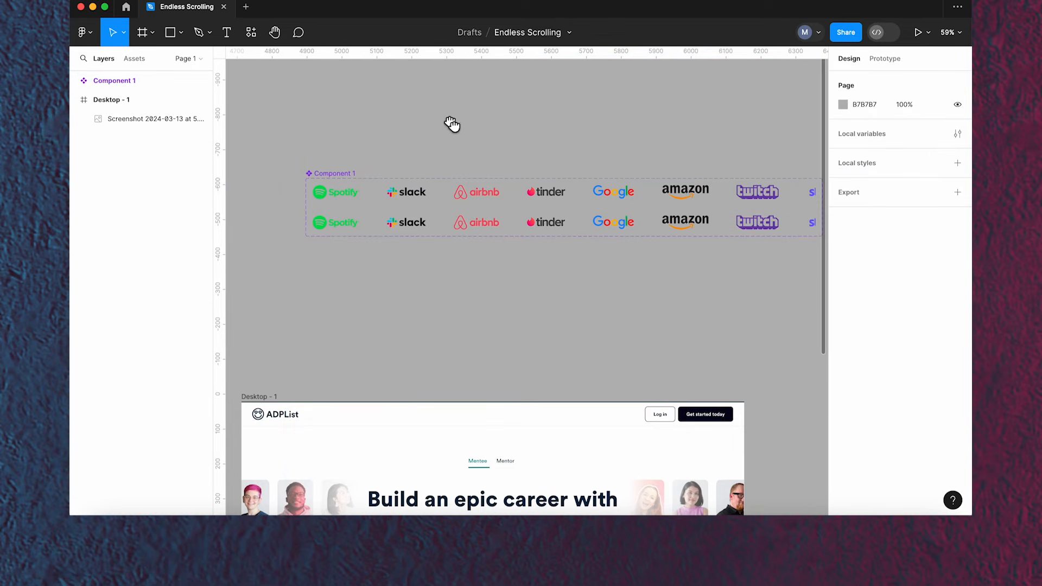
scroll(451, 123, right, 1)
click(305, 181)
drag(302, 175, 278, 172)
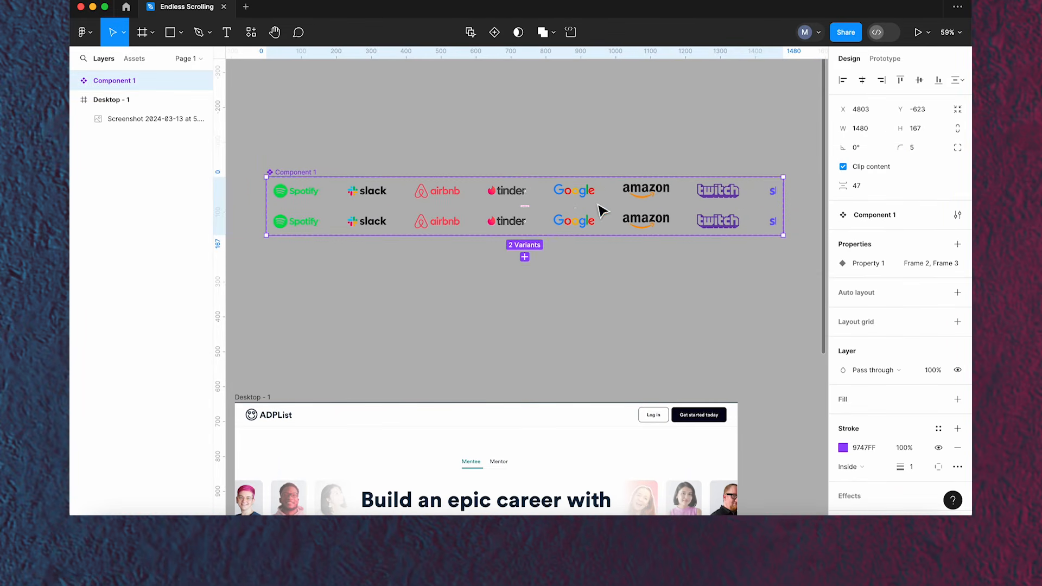
- Link the Frame 2 variant to the Frame 3 variant with a Change to prototype interaction
scroll(568, 211, up, 1)
scroll(568, 210, up, 5)
click(505, 197)
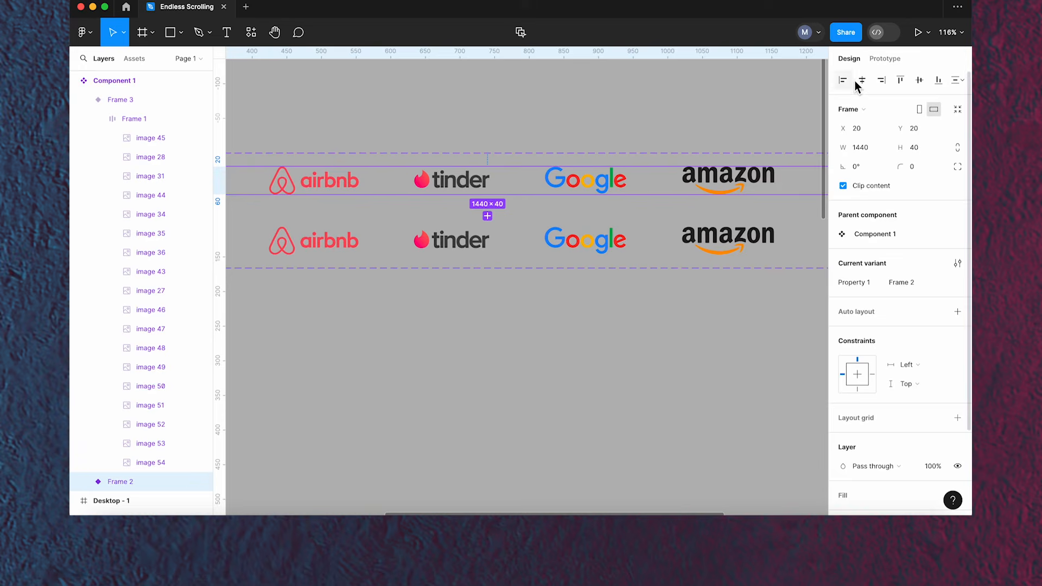
click(890, 63)
drag(488, 216, 502, 247)
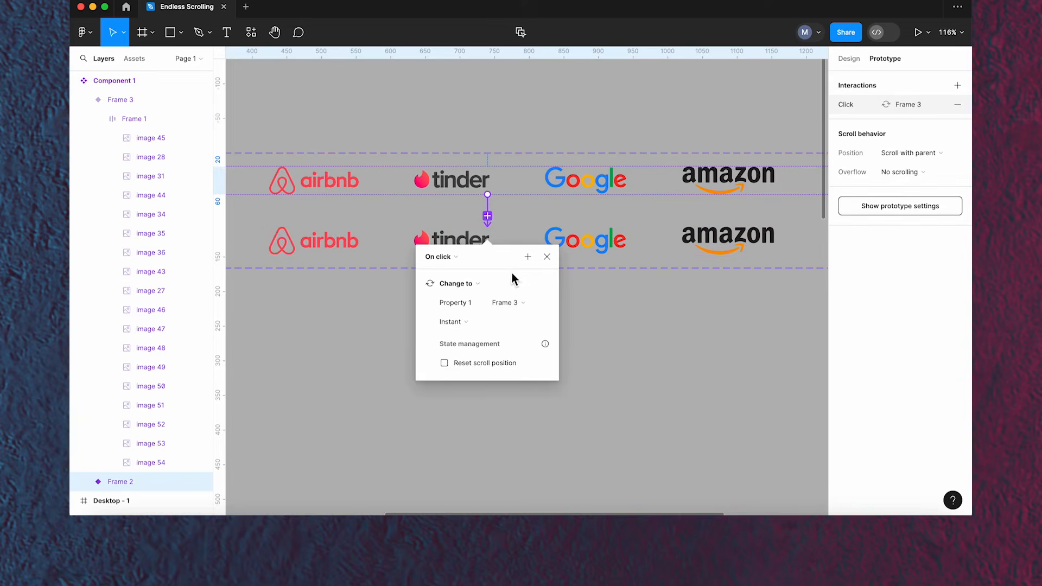
- Set that interaction's trigger to After delay with a 1 ms delay
click(455, 284)
click(465, 405)
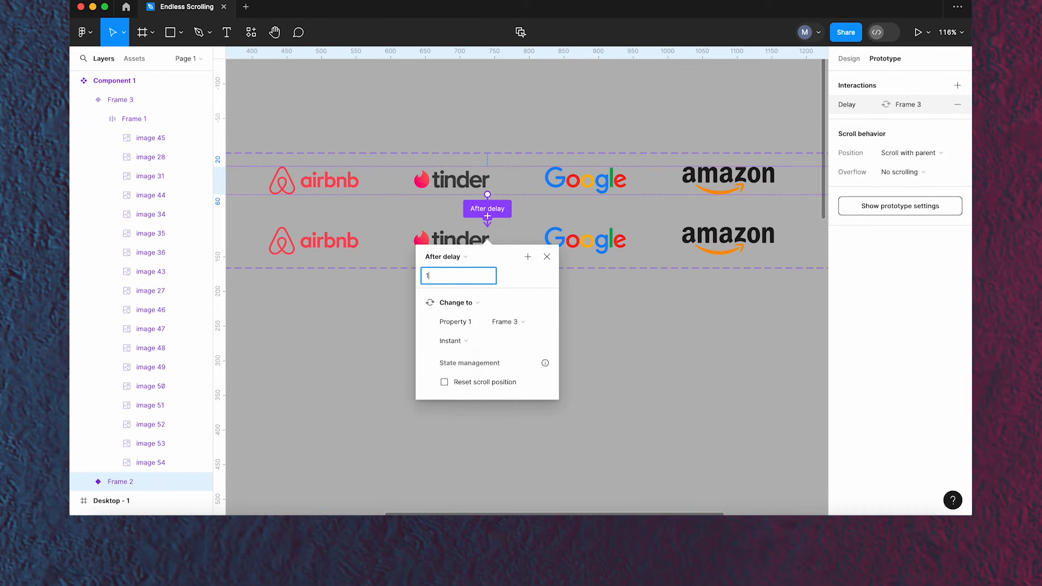
key(Return)
- Animate the change with Smart animate, Linear easing and a 10000 ms duration
click(479, 341)
click(482, 366)
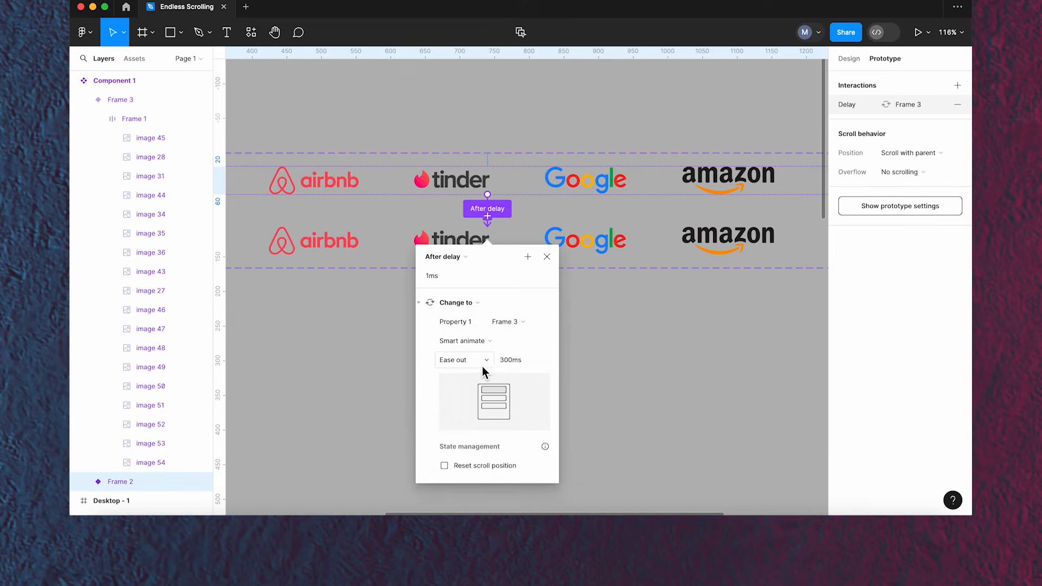
click(482, 361)
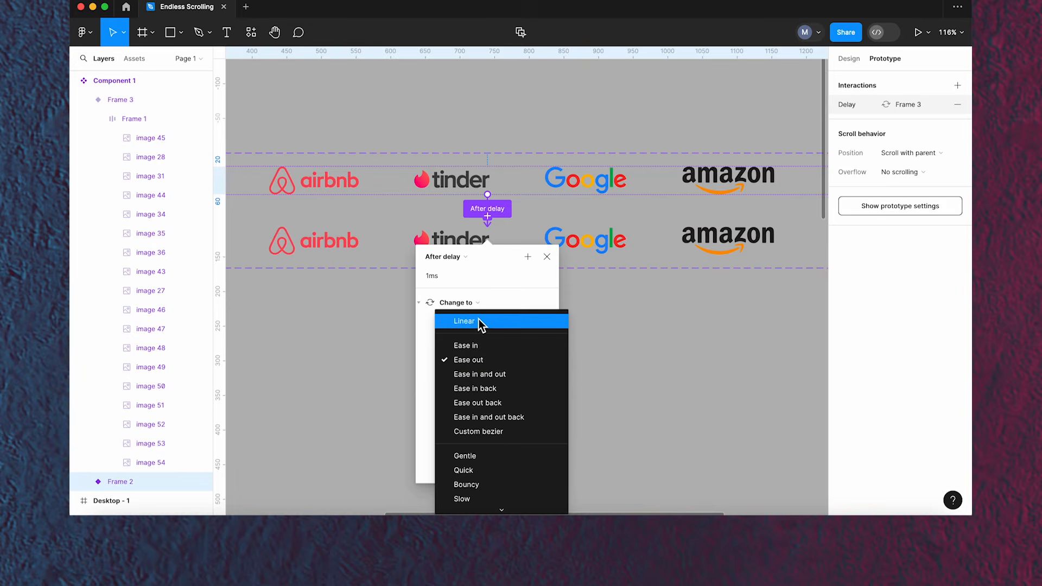
click(480, 321)
click(506, 358)
text(10)
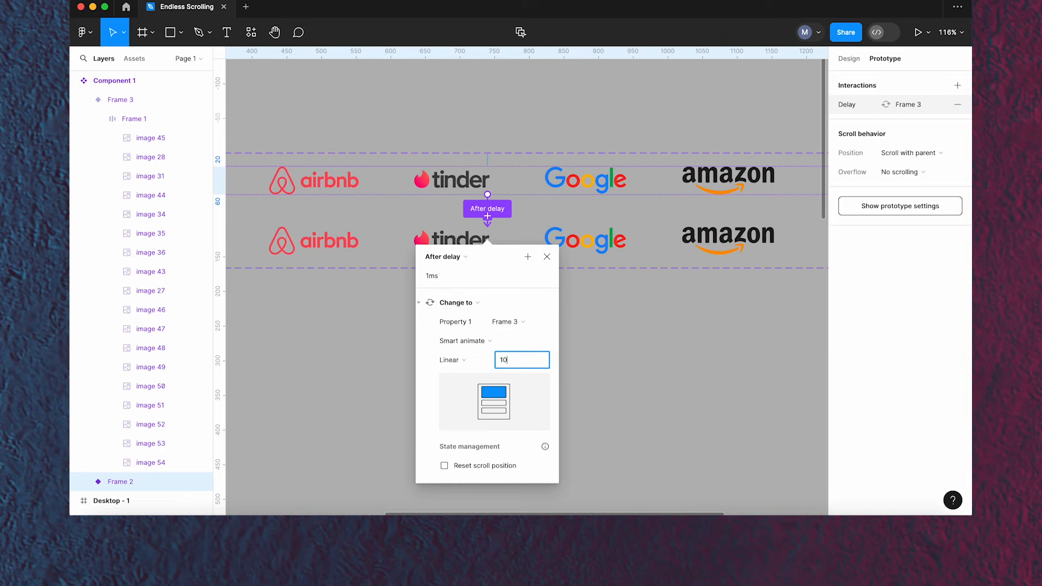
text(000)
key(Return)
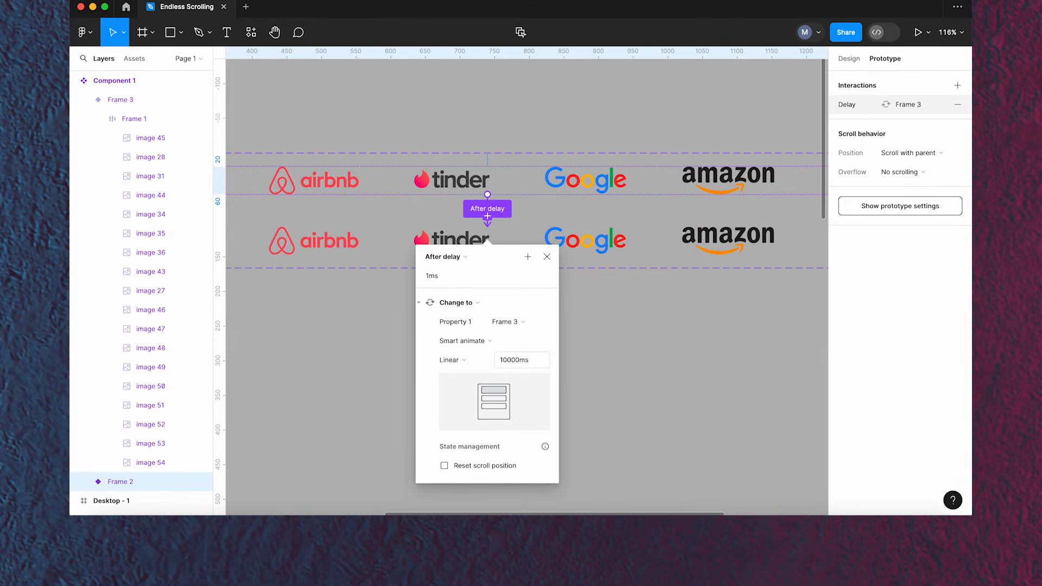
click(540, 259)
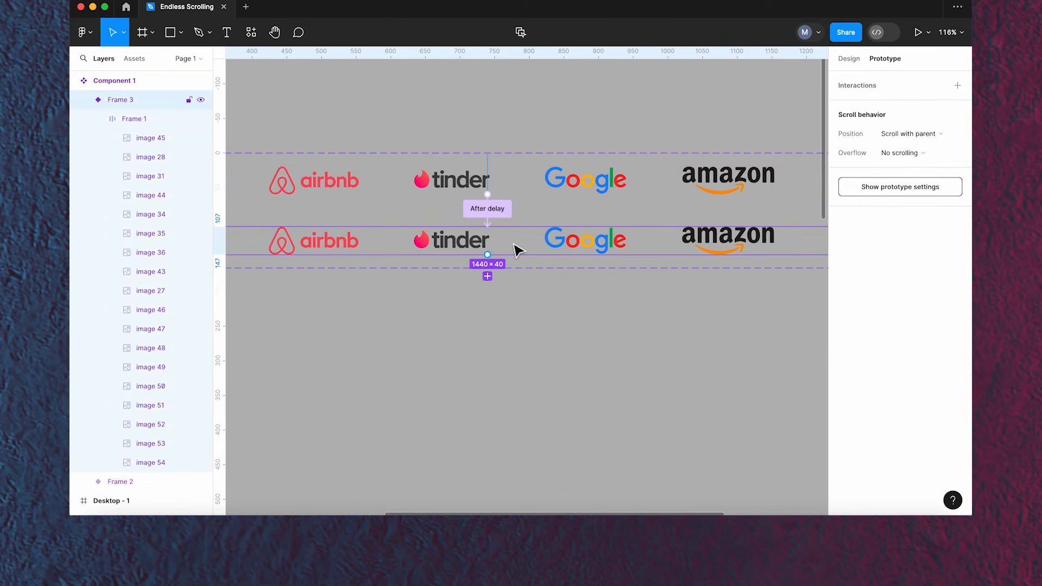
- Connect the Frame 3 variant back to Frame 2 with an After delay trigger
drag(487, 254, 516, 196)
click(433, 225)
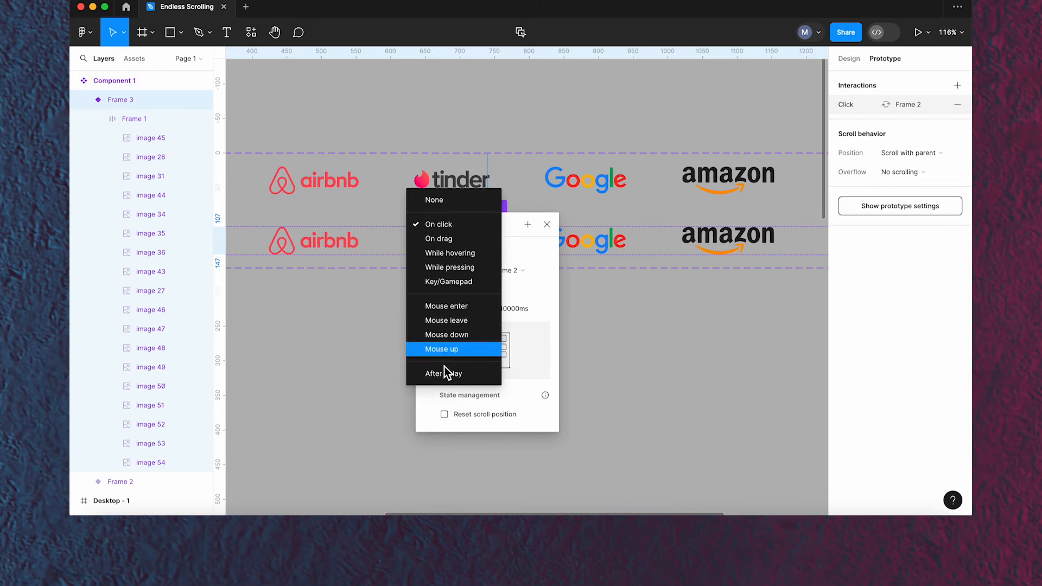
click(446, 373)
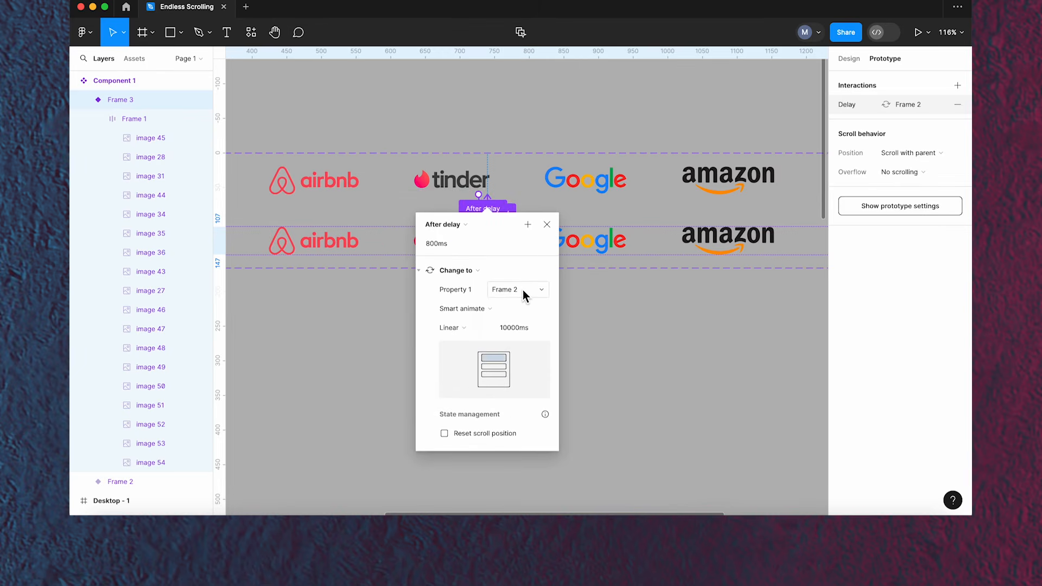
- Set the return interaction's animation to Instant and its delay to 1 ms
click(486, 307)
click(475, 281)
click(444, 243)
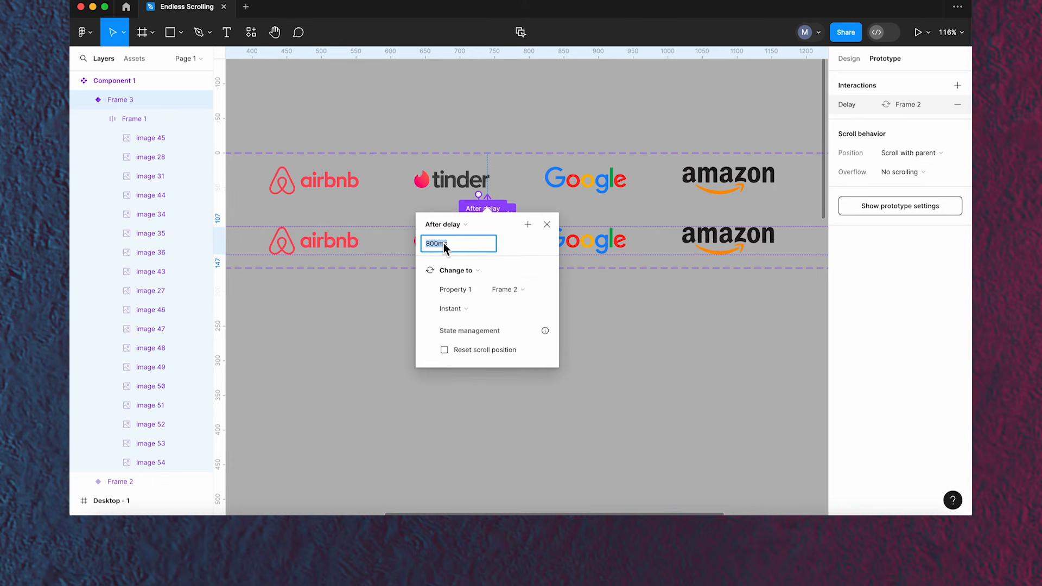
text(1ms)
key(Return)
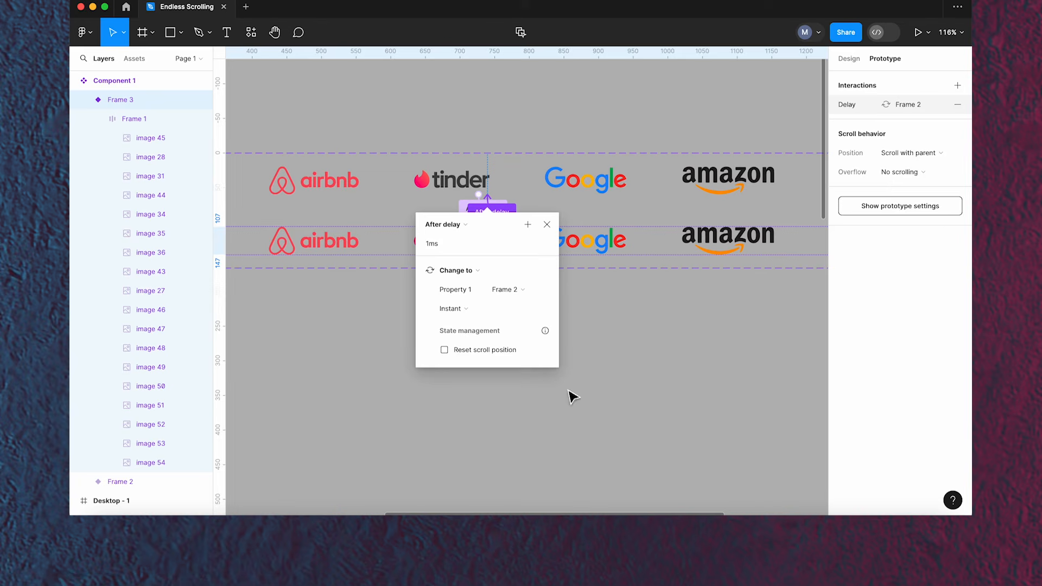
click(547, 224)
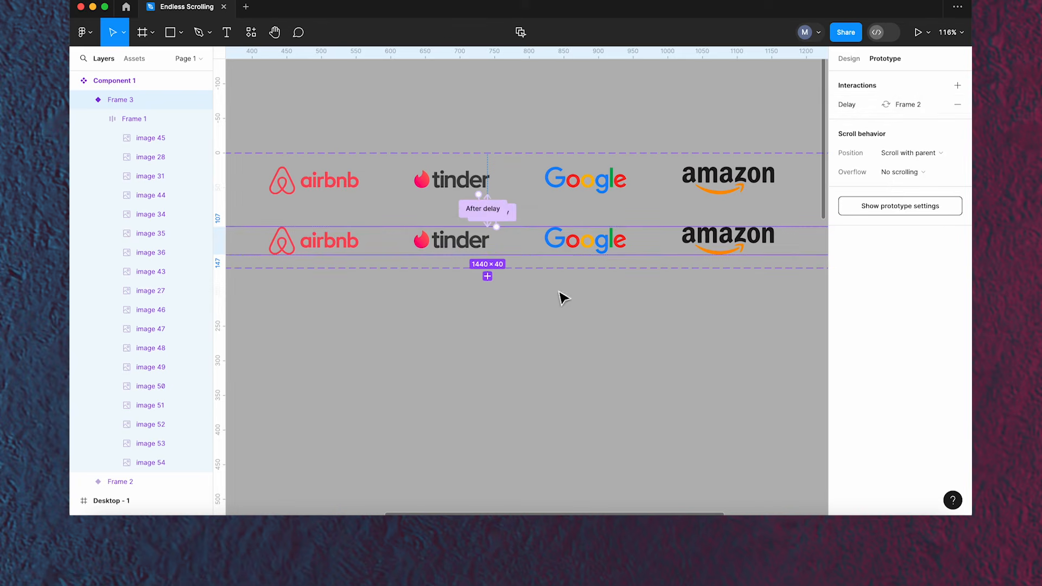
- Crop the page screenshot's bottom edge to a height of 679, removing its original logo row
click(848, 58)
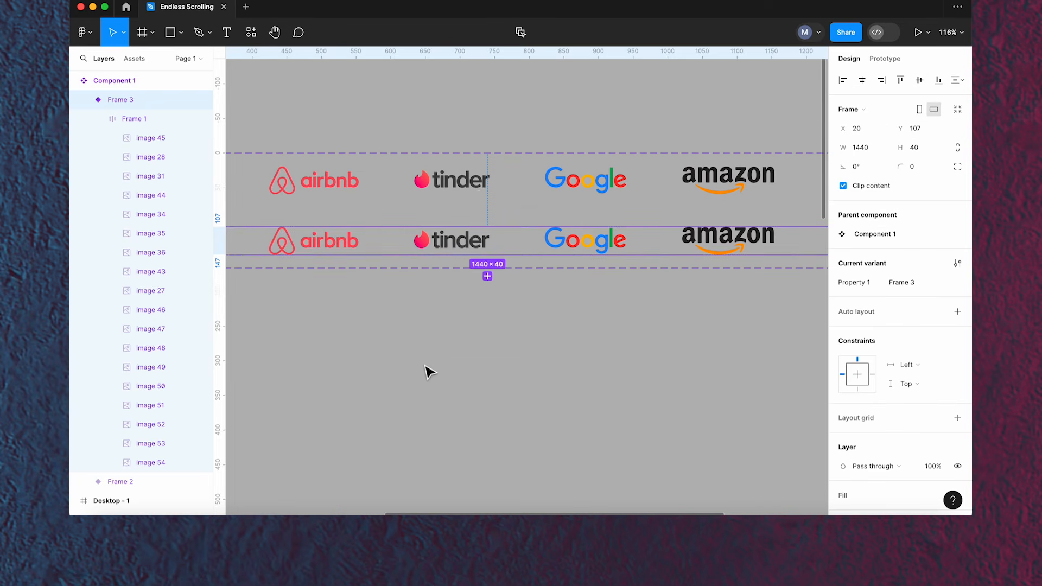
scroll(434, 346, down, 3)
scroll(433, 344, down, 4)
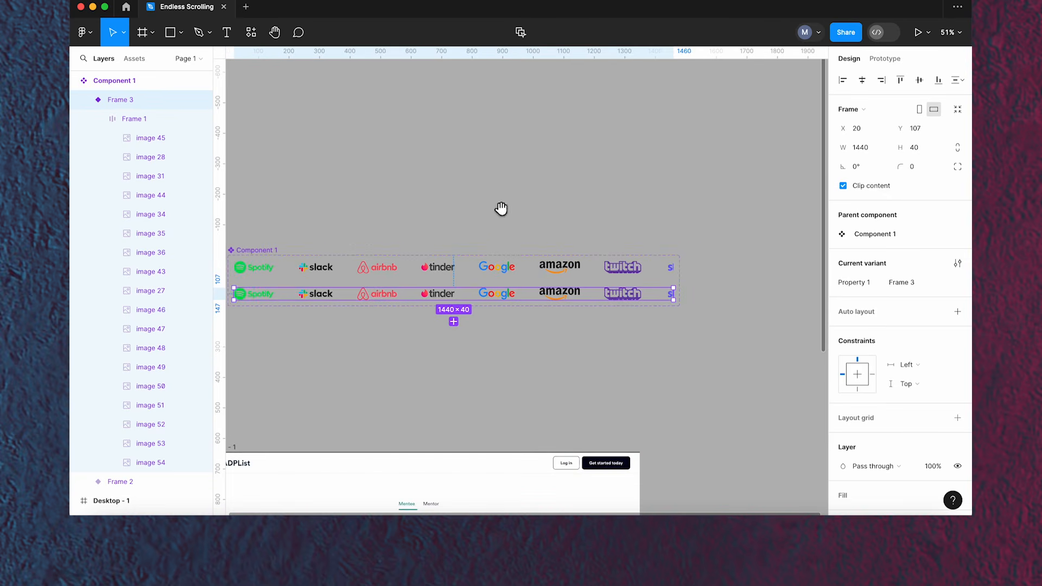
drag(499, 209, 596, 77)
scroll(389, 237, down, 1)
scroll(410, 243, down, 2)
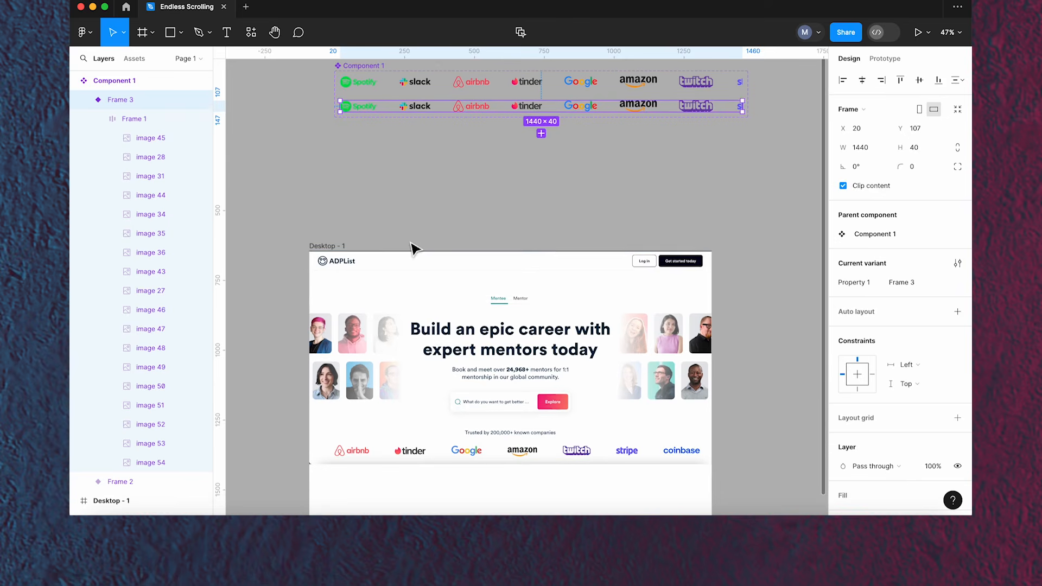
scroll(411, 242, up, 1)
click(484, 384)
scroll(554, 97, down, 3)
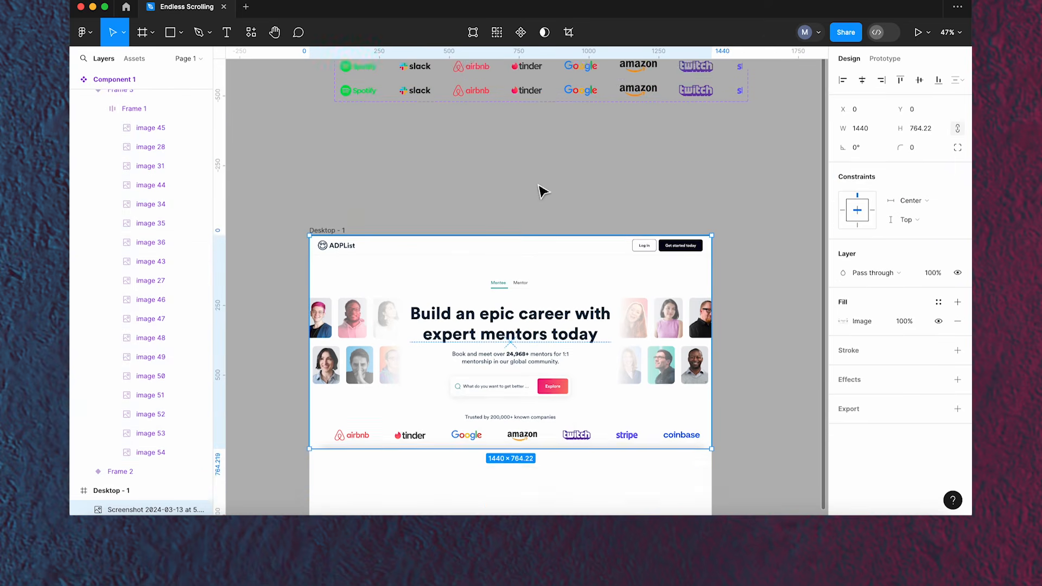
click(567, 32)
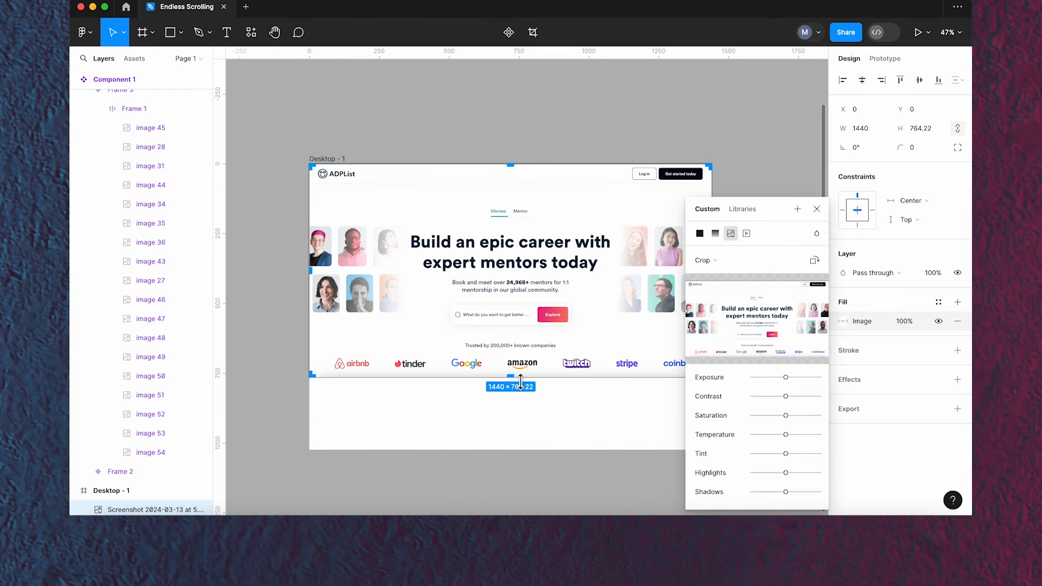
drag(519, 372, 519, 358)
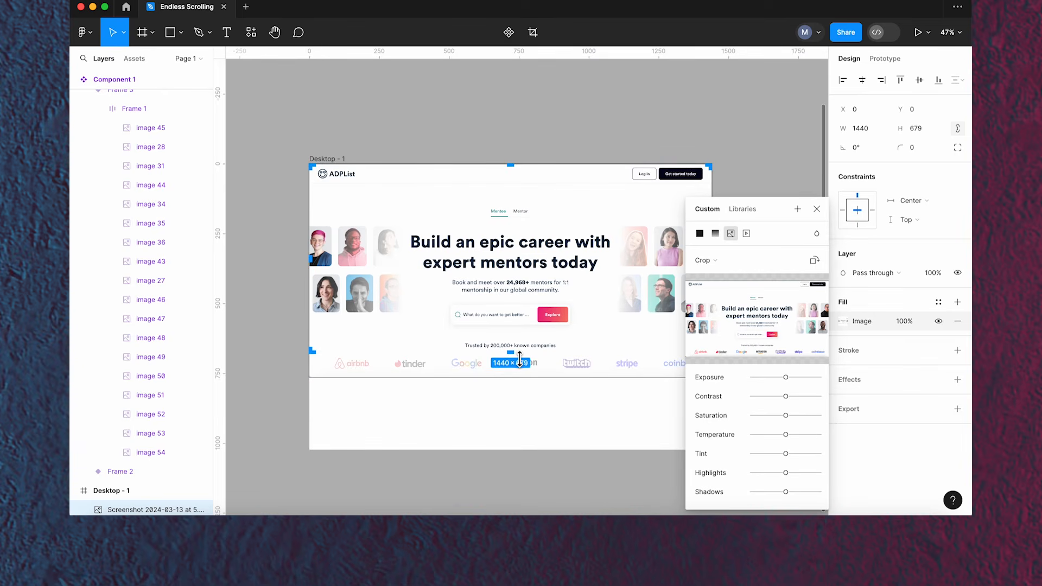
key(Return)
click(519, 415)
- Place a Component 1 instance into the desktop frame below the trusted-by line, centred horizontally at about Y 699
scroll(363, 293, down, 3)
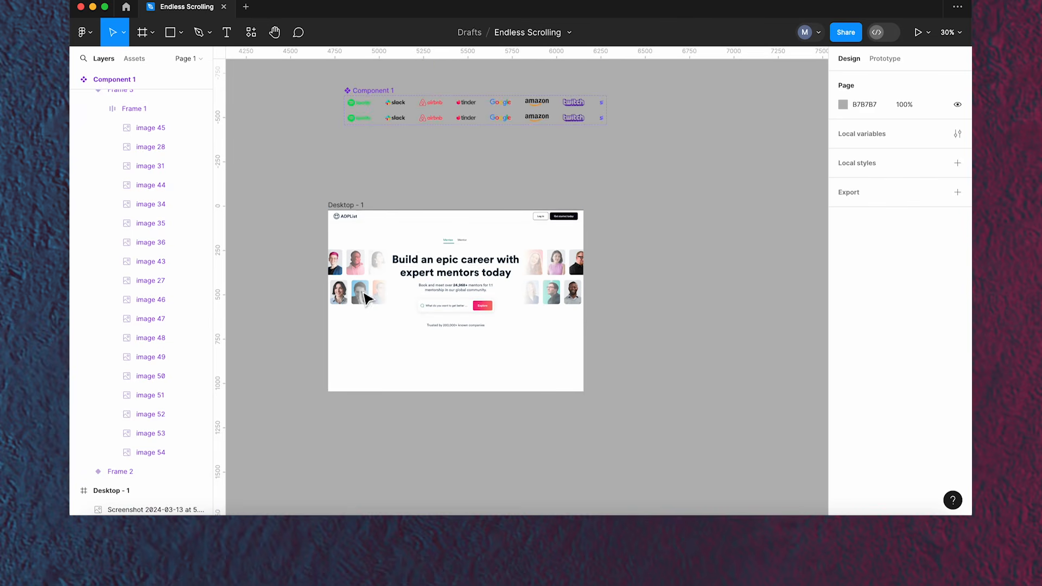
scroll(370, 166, up, 1)
click(135, 59)
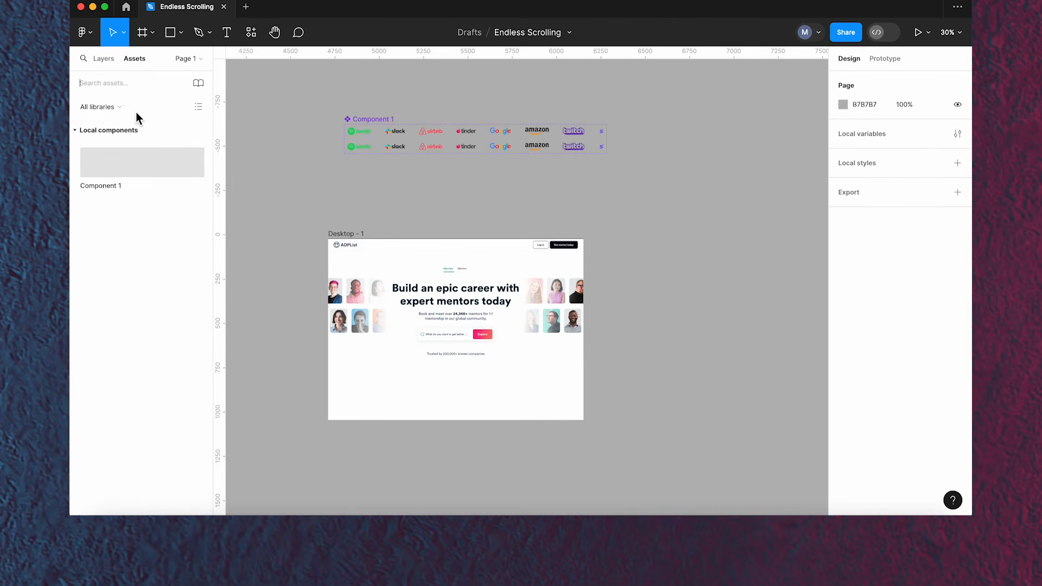
drag(126, 162, 440, 365)
click(861, 80)
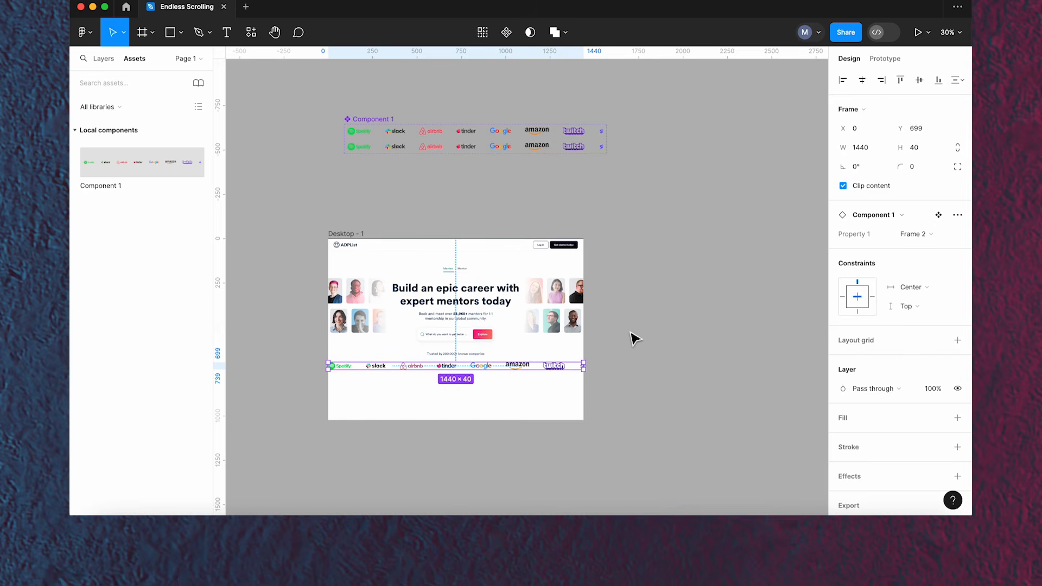
- Select the desktop frame and open the prototype preview
click(627, 337)
click(340, 234)
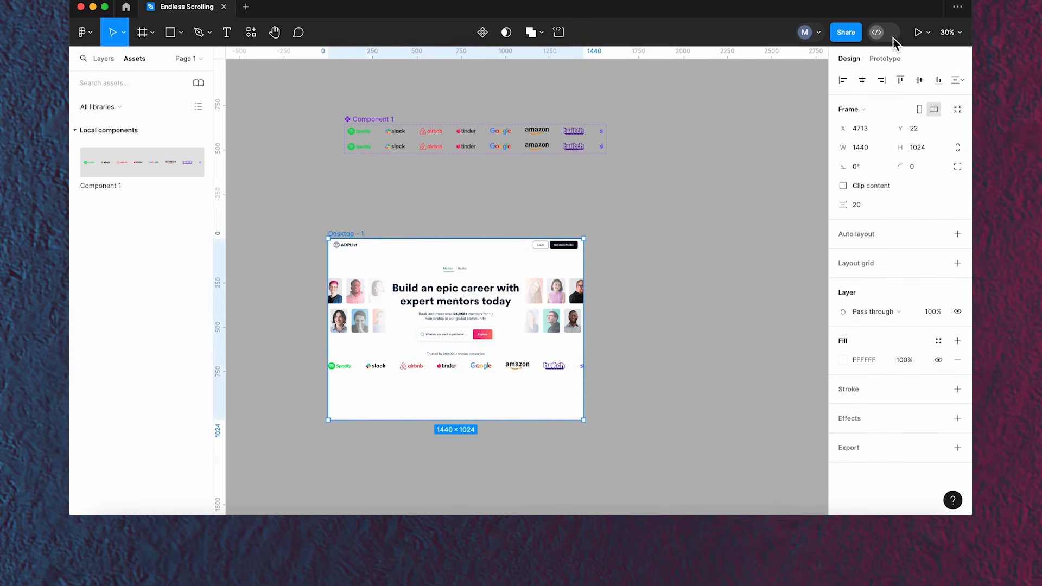
click(918, 33)
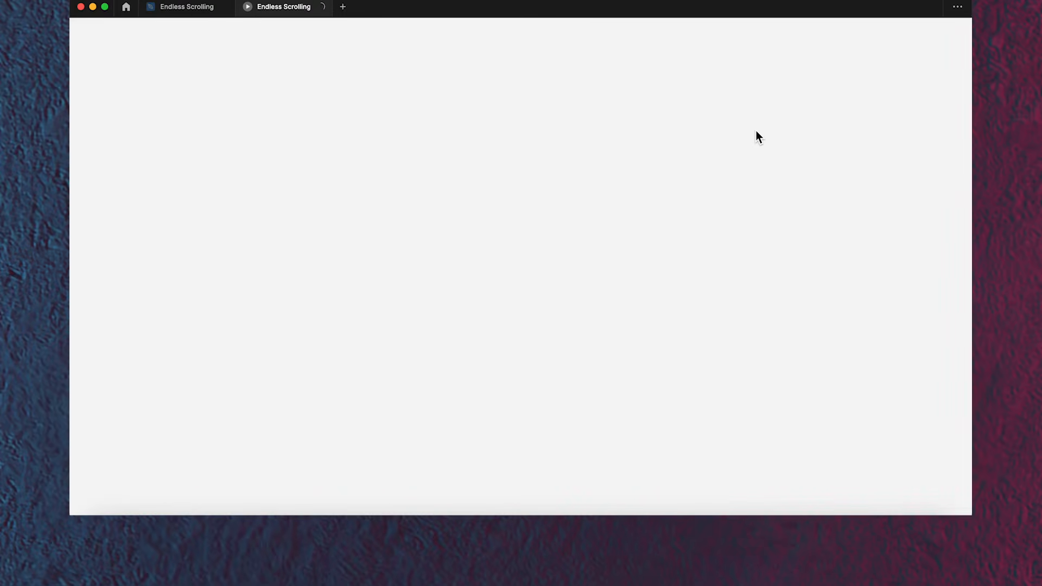